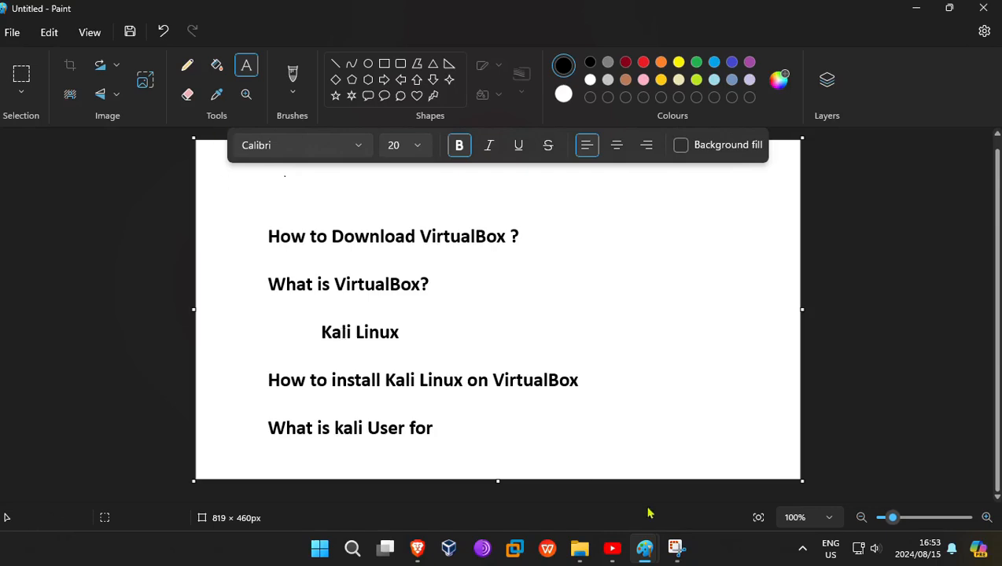
Step: In the other Paint drawing, pencil lines from the CPU, RAM and Storage labels to handwritten values 2, 4 and 20
{"action": "mouse_move", "coordinate": [651, 555]}
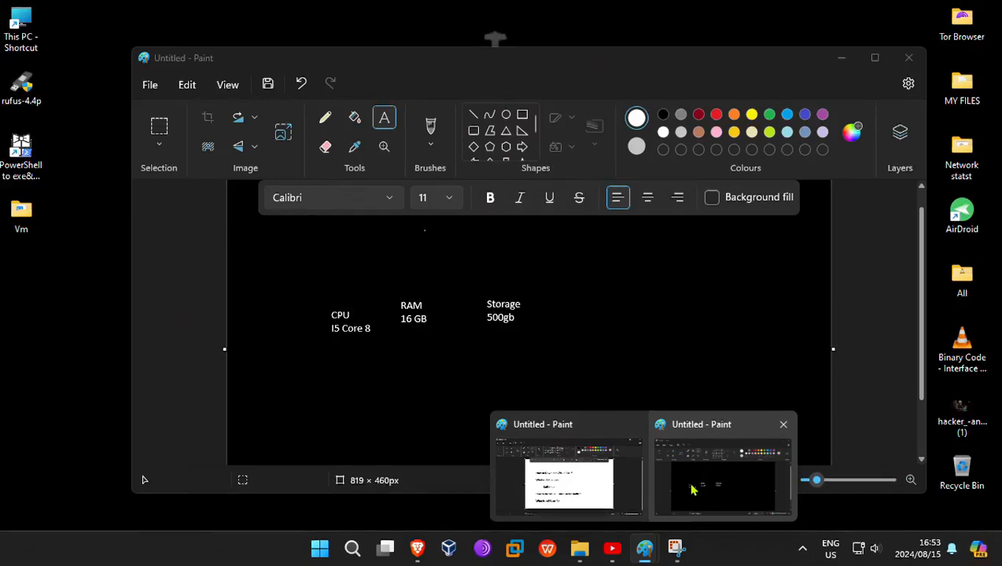
{"action": "left_click", "coordinate": [692, 489]}
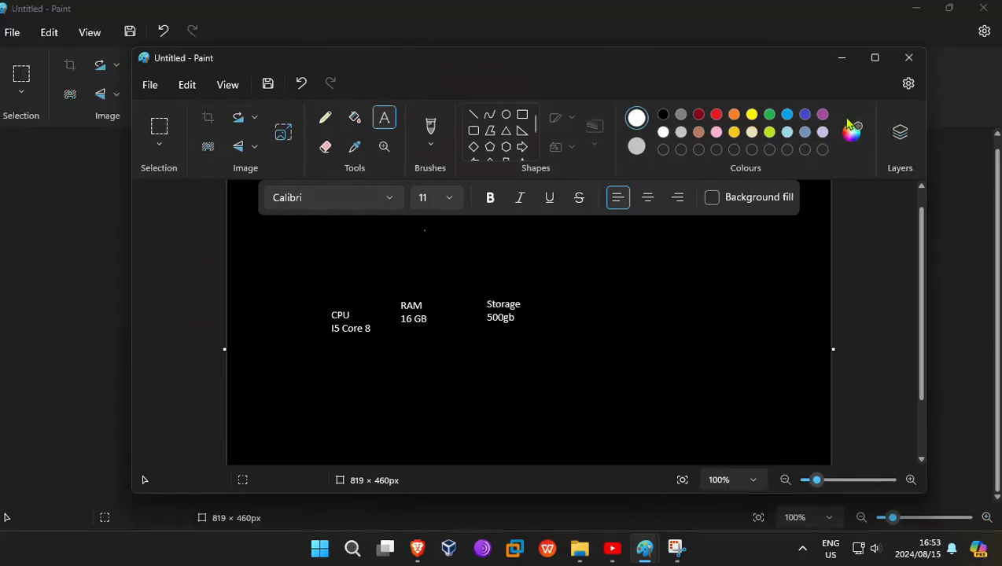
{"action": "left_click", "coordinate": [875, 58]}
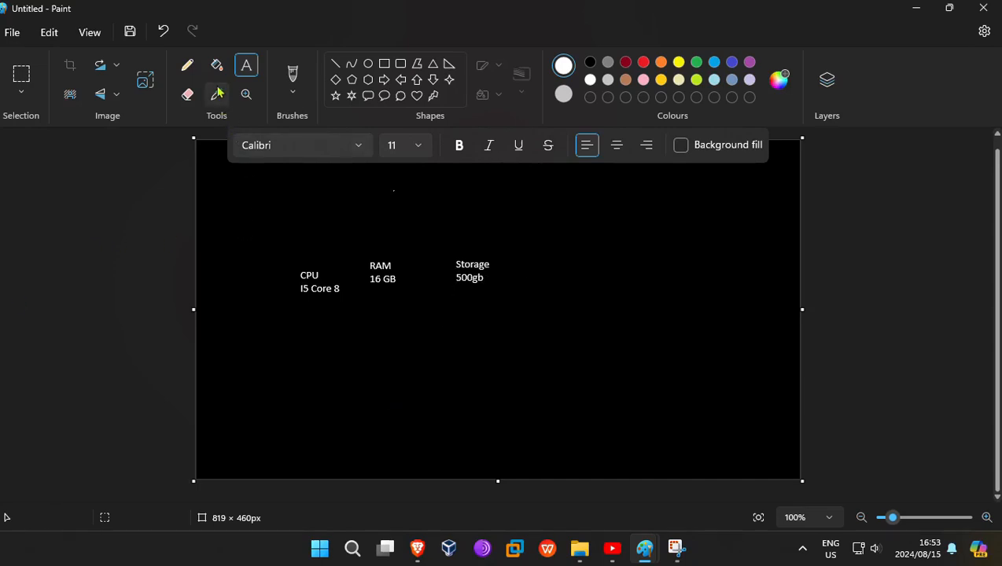
{"action": "left_click", "coordinate": [188, 66]}
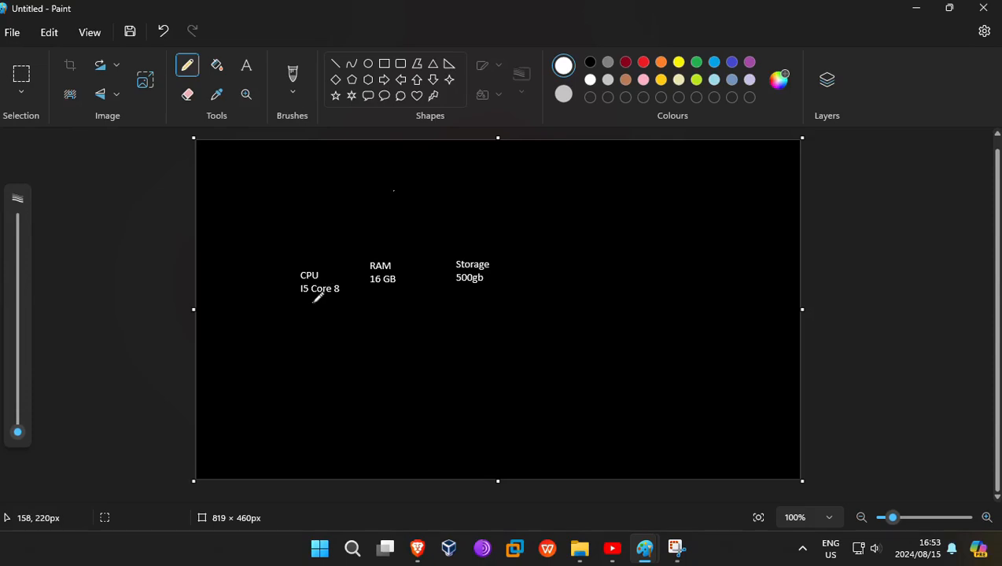
{"action": "mouse_move", "coordinate": [313, 302]}
{"action": "left_mouse_down"}
{"action": "mouse_move", "coordinate": [265, 349]}
{"action": "mouse_move", "coordinate": [284, 337]}
{"action": "left_mouse_up"}
{"action": "mouse_move", "coordinate": [278, 373]}
{"action": "left_mouse_down"}
{"action": "mouse_move", "coordinate": [294, 368]}
{"action": "mouse_move", "coordinate": [286, 392]}
{"action": "left_mouse_up"}
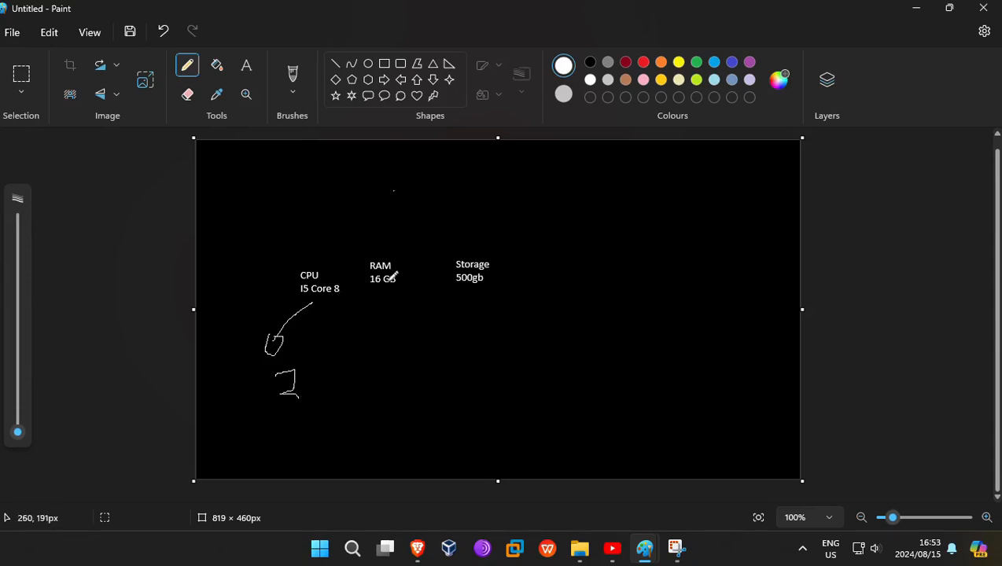
{"action": "mouse_move", "coordinate": [388, 281]}
{"action": "left_mouse_down"}
{"action": "mouse_move", "coordinate": [405, 386]}
{"action": "mouse_move", "coordinate": [425, 383]}
{"action": "mouse_move", "coordinate": [424, 401]}
{"action": "left_mouse_up"}
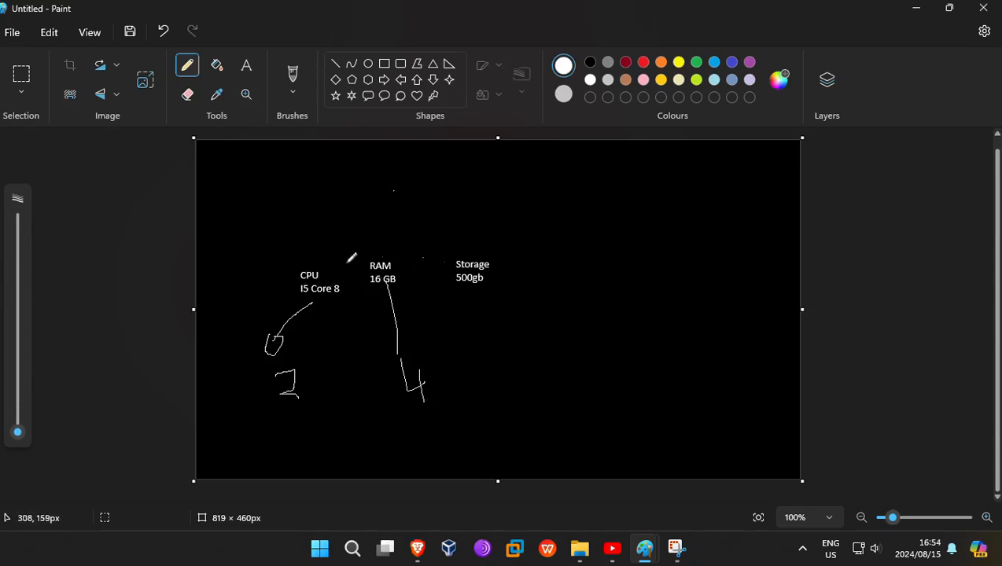
{"action": "mouse_move", "coordinate": [480, 283]}
{"action": "left_mouse_down"}
{"action": "mouse_move", "coordinate": [507, 367]}
{"action": "mouse_move", "coordinate": [551, 367]}
{"action": "mouse_move", "coordinate": [531, 363]}
{"action": "left_mouse_up"}
{"action": "mouse_move", "coordinate": [597, 365]}
{"action": "left_mouse_down"}
{"action": "mouse_move", "coordinate": [586, 380]}
{"action": "mouse_move", "coordinate": [599, 364]}
{"action": "mouse_move", "coordinate": [646, 350]}
{"action": "left_mouse_up"}
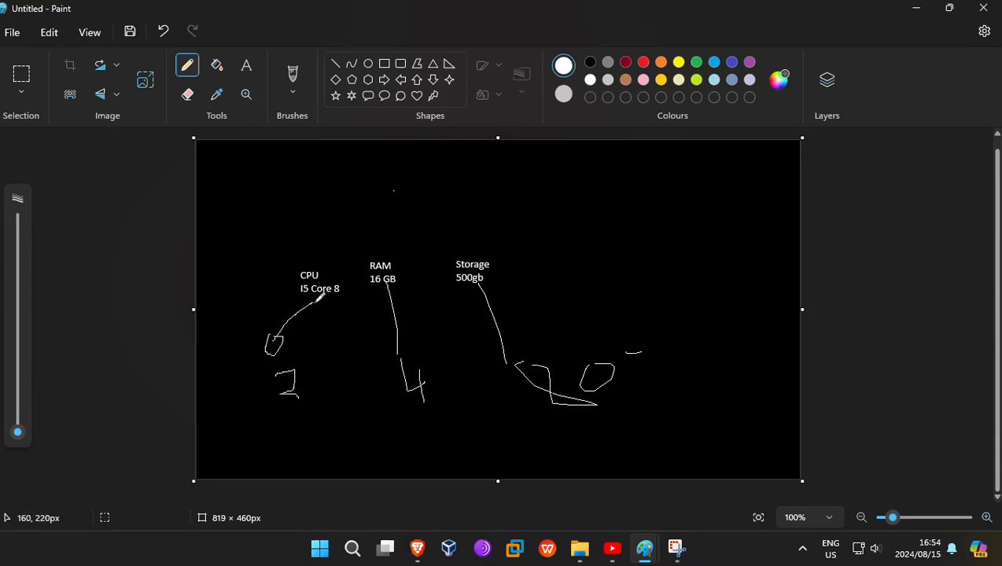
Step: Circle the handwritten 2, 4 and 20 below the CPU, RAM and Storage specifications
{"action": "mouse_move", "coordinate": [284, 361]}
{"action": "left_mouse_down"}
{"action": "mouse_move", "coordinate": [274, 425]}
{"action": "mouse_move", "coordinate": [286, 348]}
{"action": "left_mouse_up"}
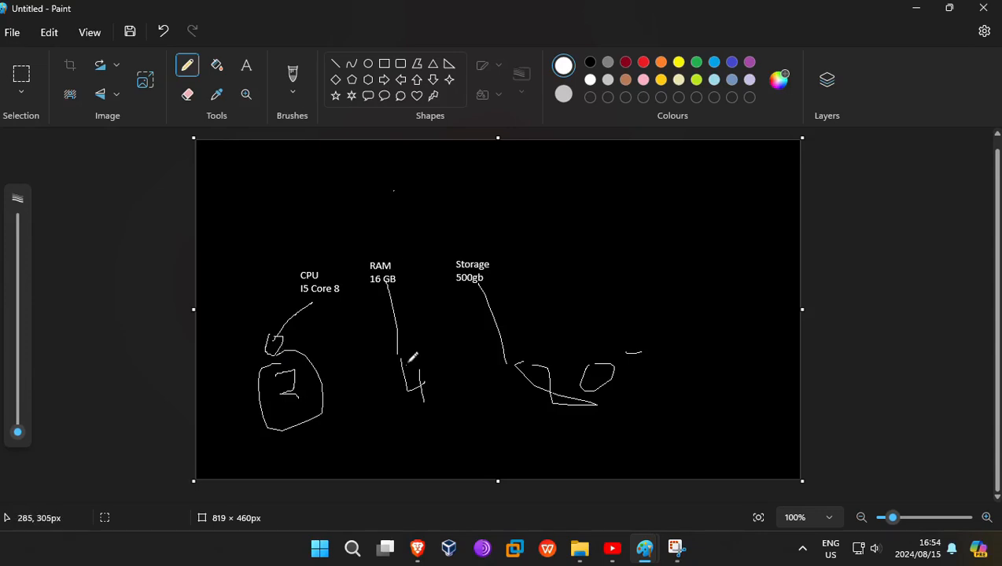
{"action": "mouse_move", "coordinate": [406, 348]}
{"action": "left_mouse_down"}
{"action": "mouse_move", "coordinate": [452, 362]}
{"action": "mouse_move", "coordinate": [410, 345]}
{"action": "left_mouse_up"}
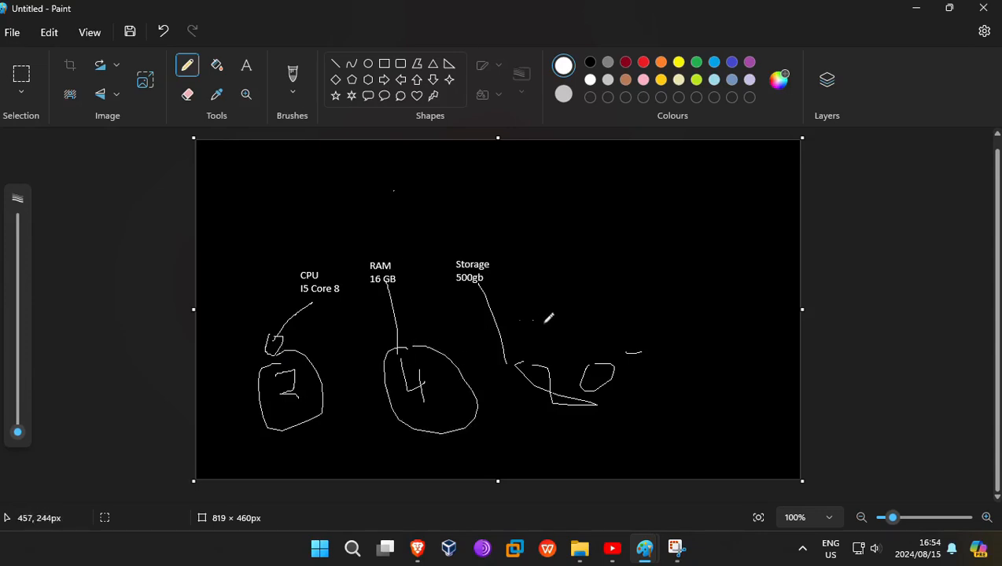
{"action": "mouse_move", "coordinate": [538, 335]}
{"action": "left_mouse_down"}
{"action": "mouse_move", "coordinate": [509, 336]}
{"action": "mouse_move", "coordinate": [548, 416]}
{"action": "mouse_move", "coordinate": [634, 343]}
{"action": "mouse_move", "coordinate": [494, 319]}
{"action": "left_mouse_up"}
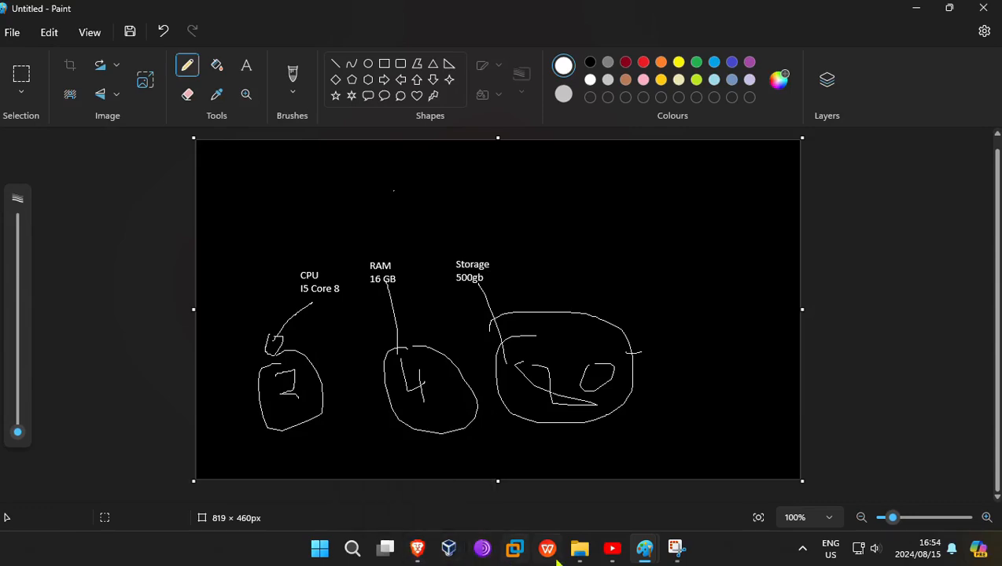
Step: Switch to the Brave browser and download the VirtualBox 7.0.20 Windows hosts installer from the VirtualBox download page, saving it in Downloads
{"action": "left_click", "coordinate": [416, 548]}
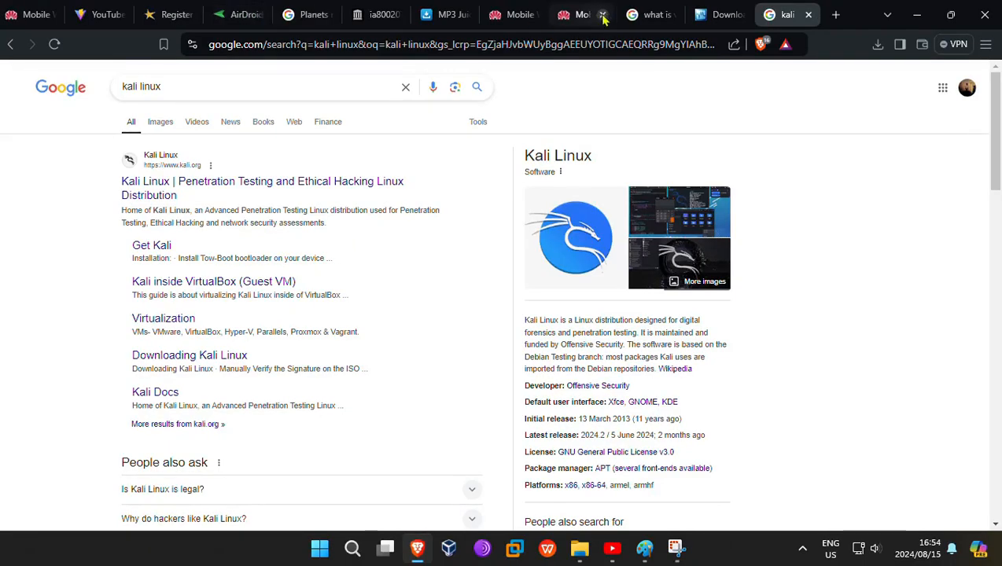
{"action": "left_click", "coordinate": [718, 17]}
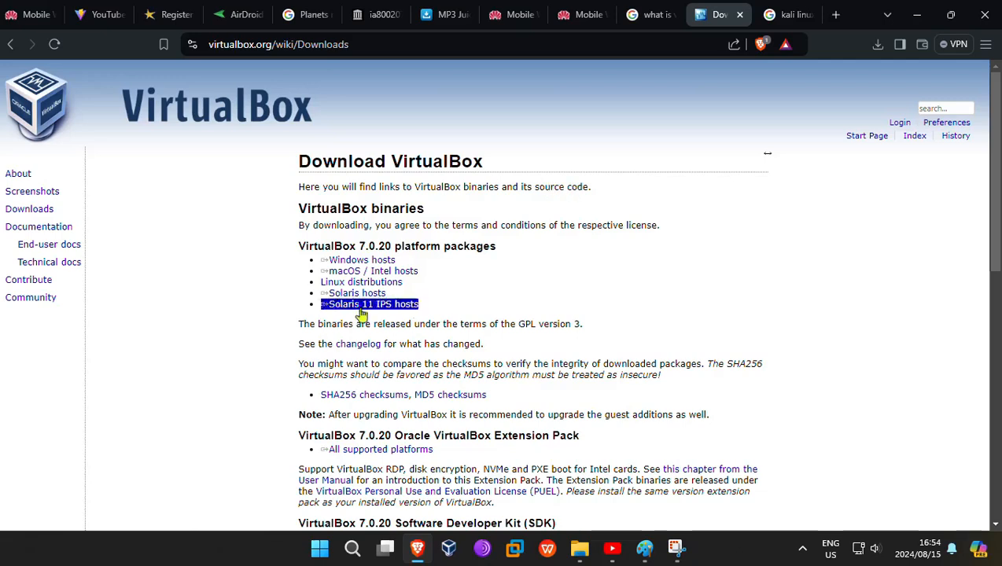
{"action": "double_click", "coordinate": [308, 251]}
{"action": "left_click", "coordinate": [401, 241]}
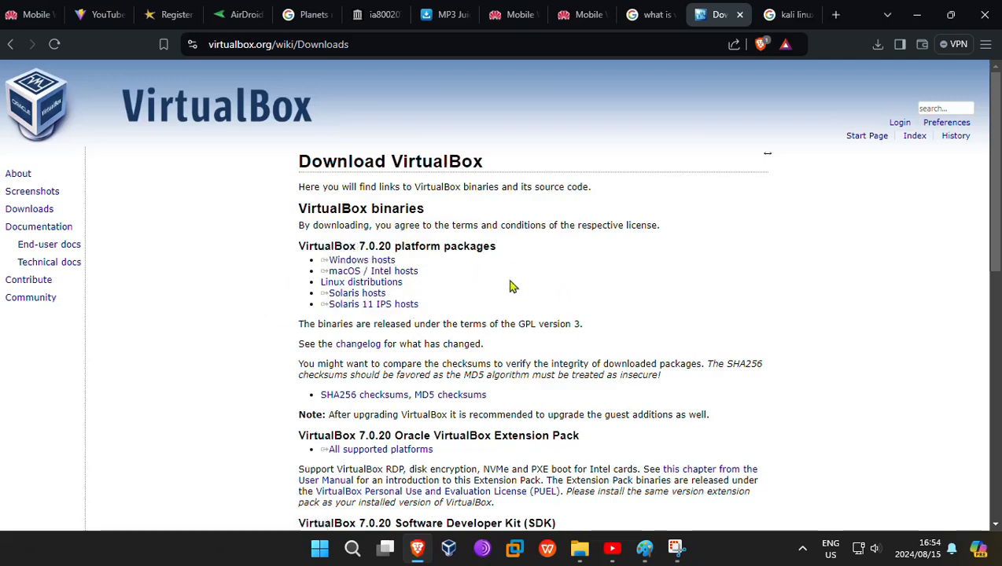
{"action": "left_click", "coordinate": [371, 263]}
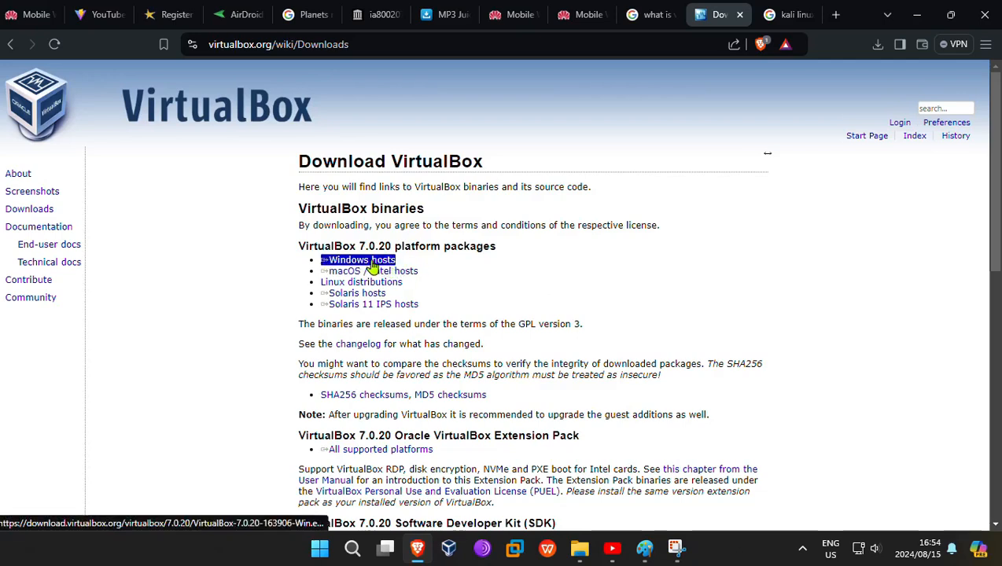
{"action": "left_click", "coordinate": [373, 269]}
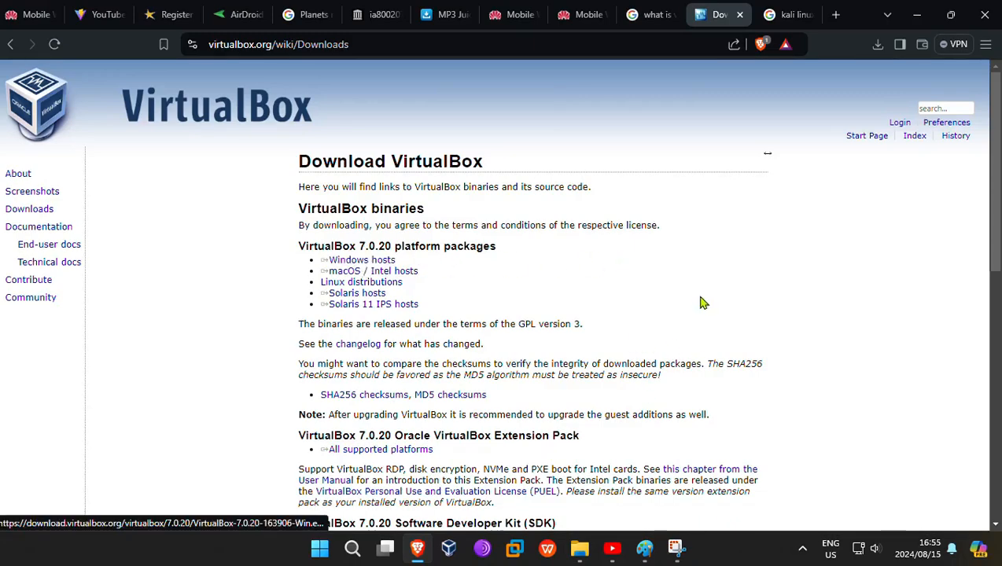
{"action": "scroll", "coordinate": [494, 351], "scroll_direction": "down", "scroll_amount": 2}
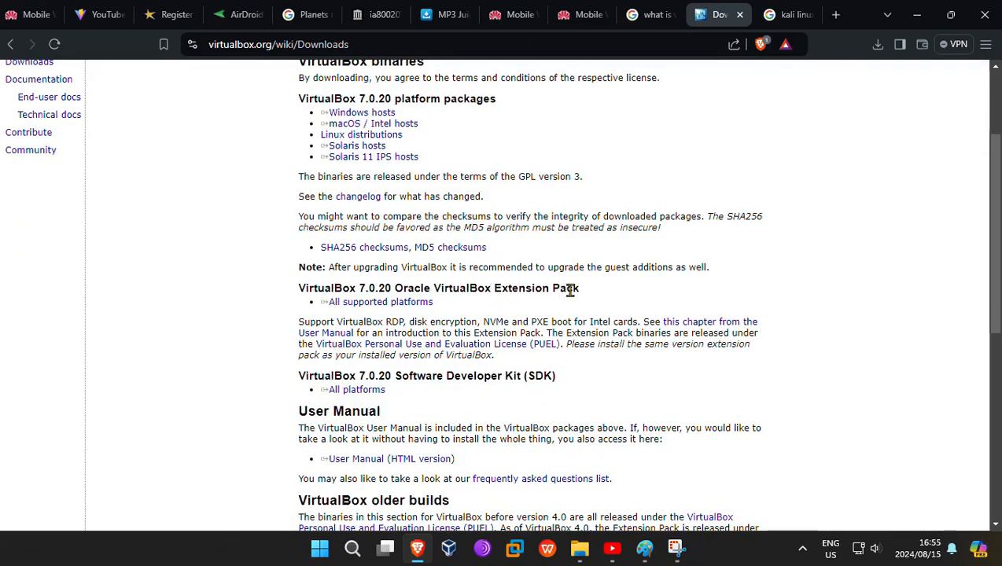
{"action": "left_click_drag", "start_coordinate": [324, 318], "coordinate": [376, 313]}
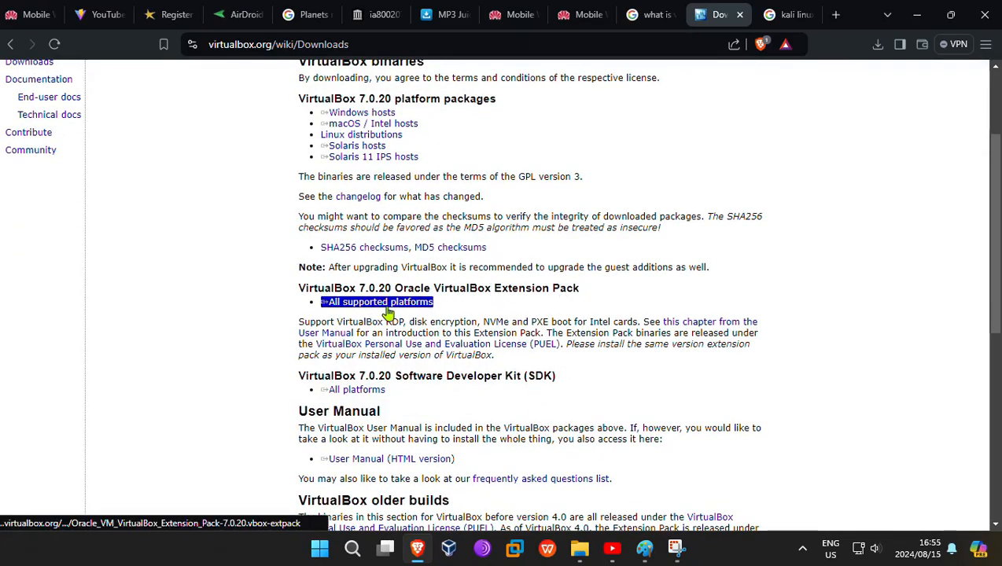
{"action": "scroll", "coordinate": [467, 305], "scroll_direction": "up", "scroll_amount": 2}
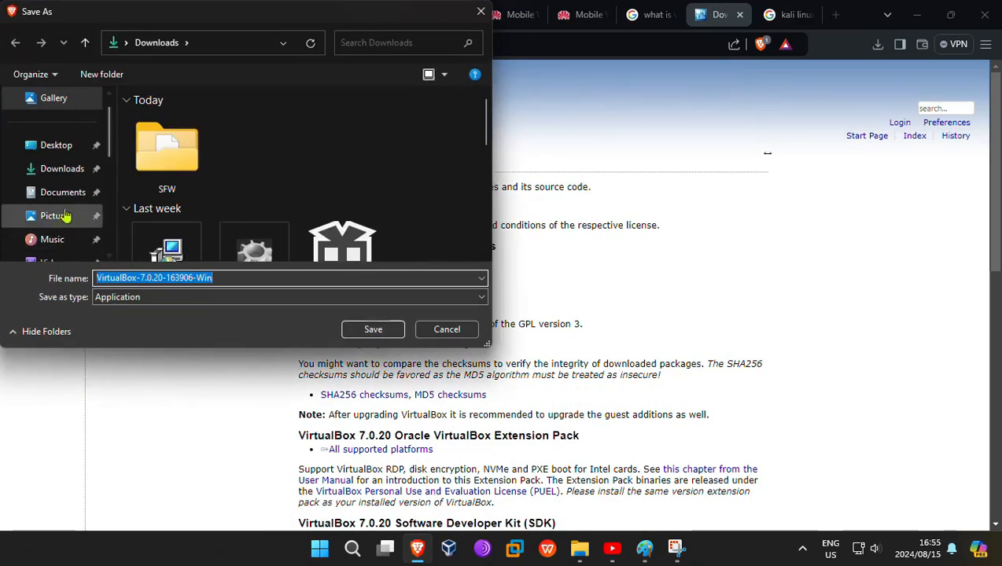
{"action": "left_click", "coordinate": [371, 329]}
Step: Download the VirtualBox 7.0.20 Extension Pack for all supported platforms to the Downloads folder and check the recent downloads
{"action": "left_click", "coordinate": [352, 448]}
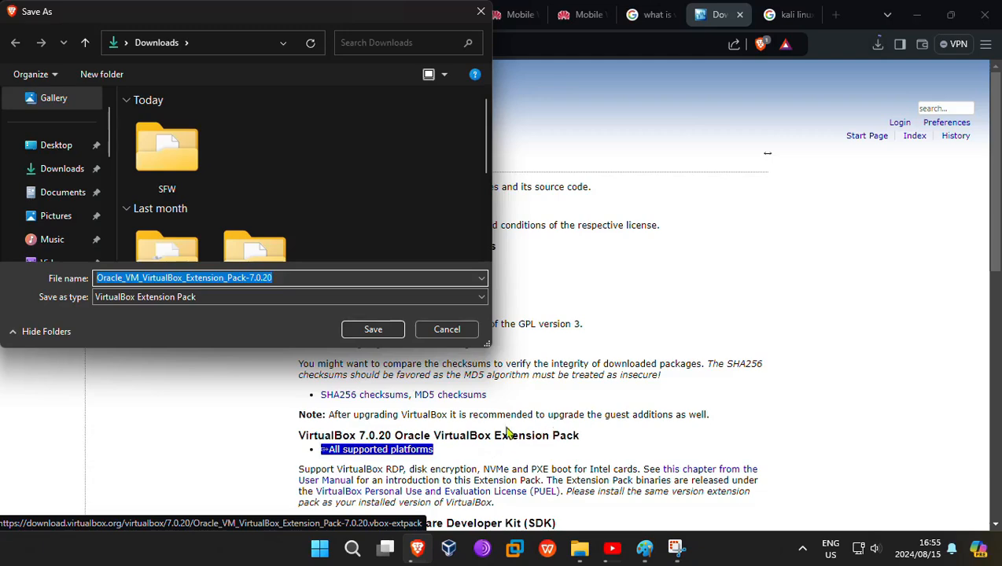
{"action": "left_click", "coordinate": [60, 170]}
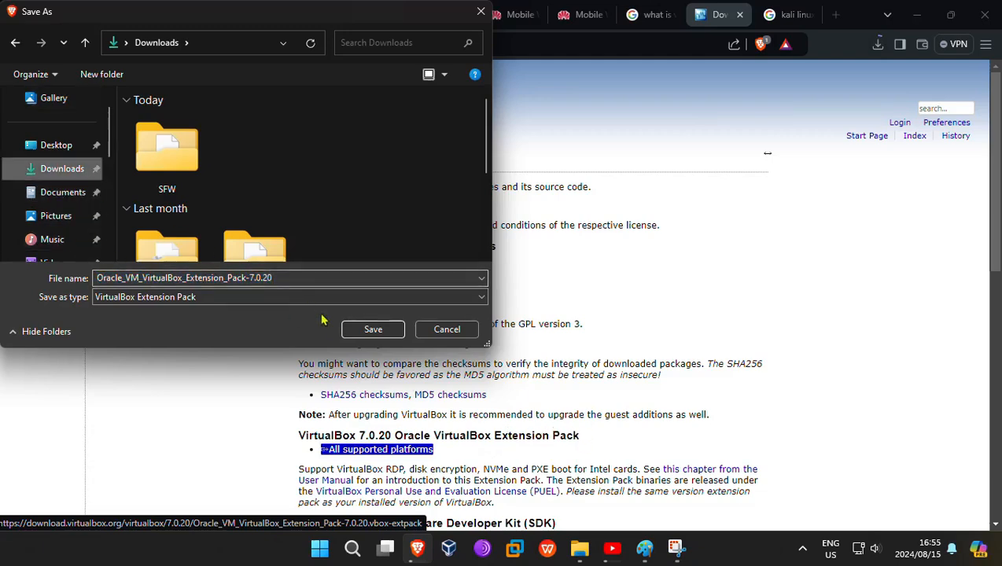
{"action": "left_click", "coordinate": [374, 329]}
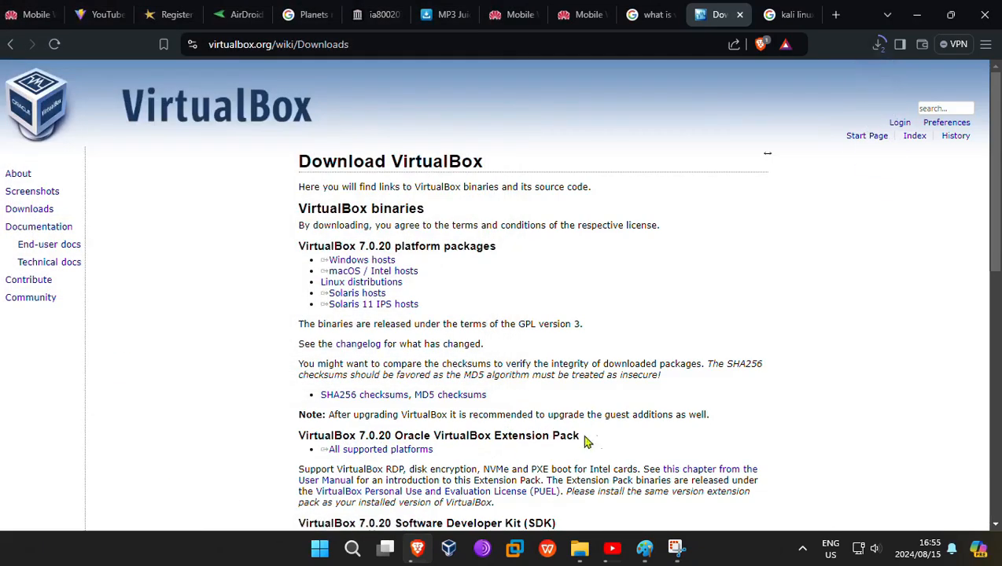
{"action": "left_click", "coordinate": [878, 45]}
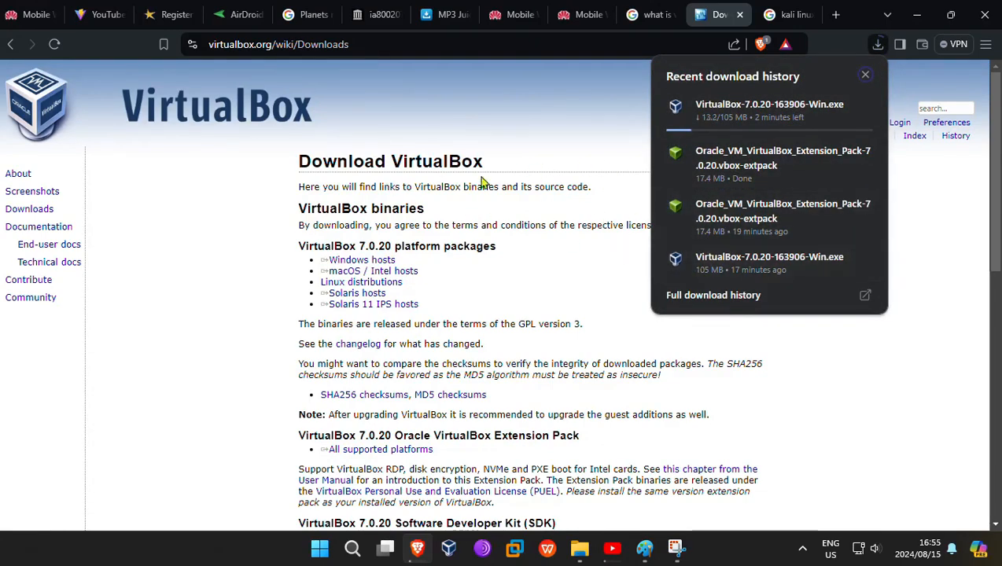
{"action": "left_click", "coordinate": [866, 76]}
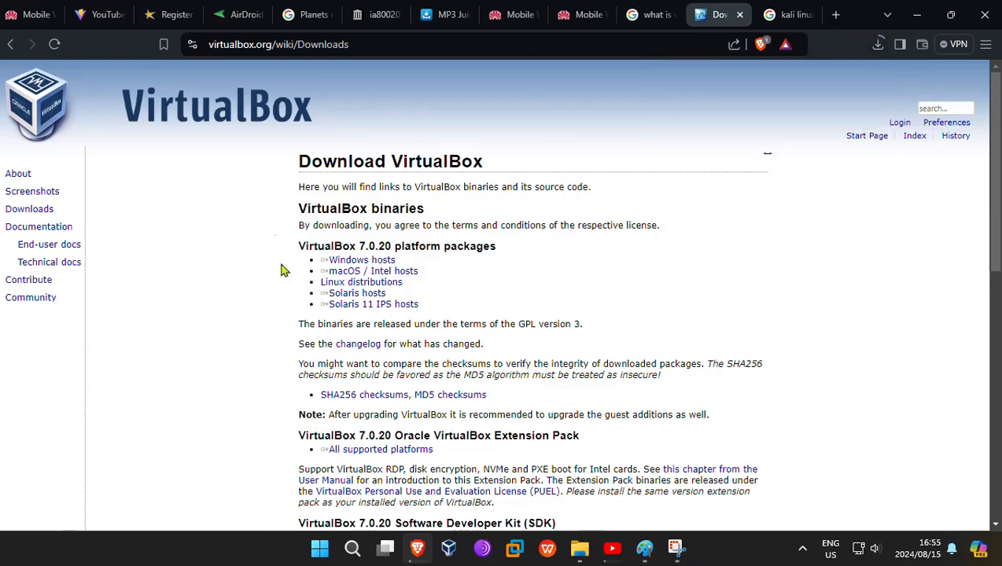
Step: Open the Kali Linux website from the Google results and download the pre-built 64-bit VirtualBox virtual machine image
{"action": "left_click", "coordinate": [766, 20]}
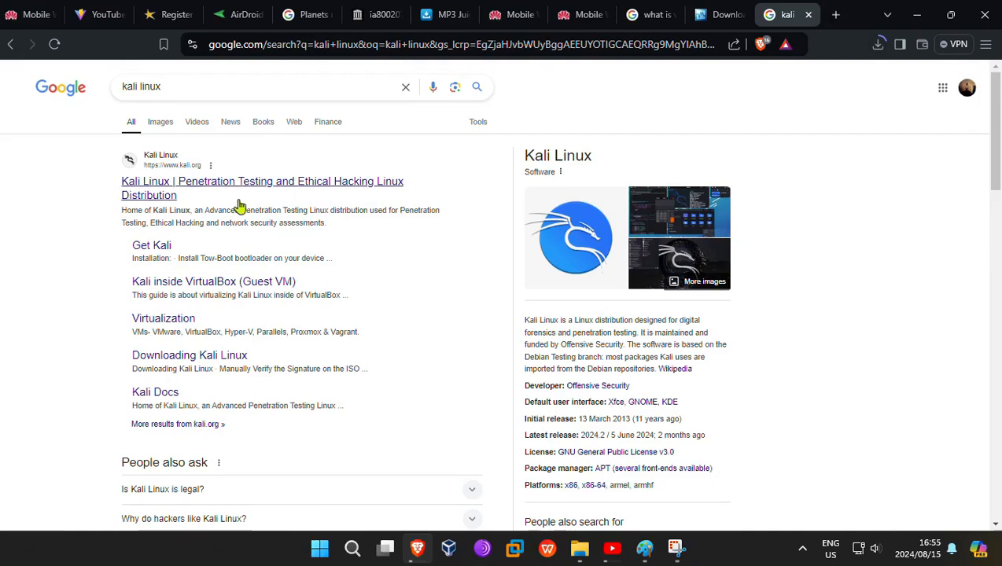
{"action": "left_click", "coordinate": [159, 194]}
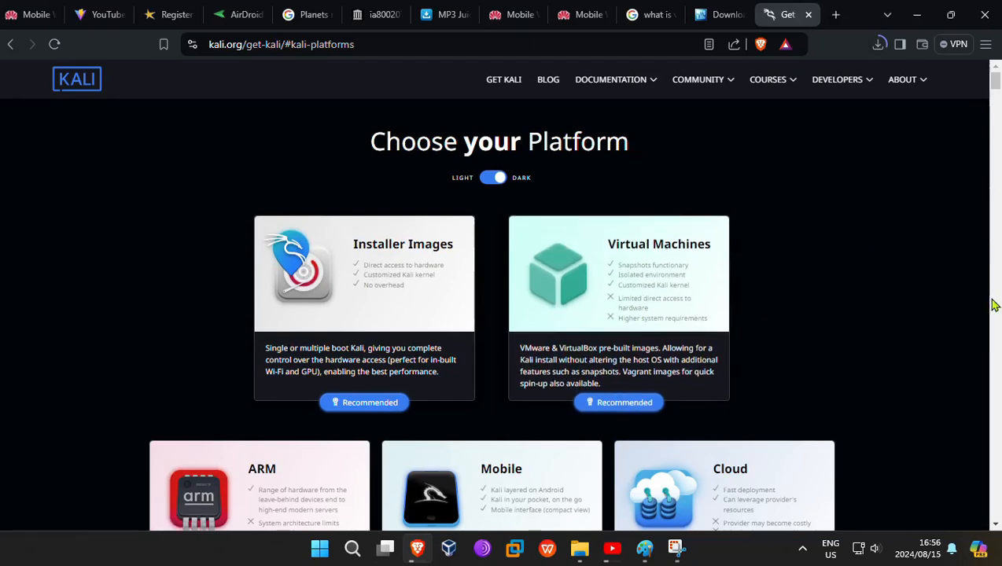
{"action": "scroll", "coordinate": [992, 302], "scroll_direction": "down", "scroll_amount": 3}
{"action": "scroll", "coordinate": [992, 303], "scroll_direction": "down", "scroll_amount": 3}
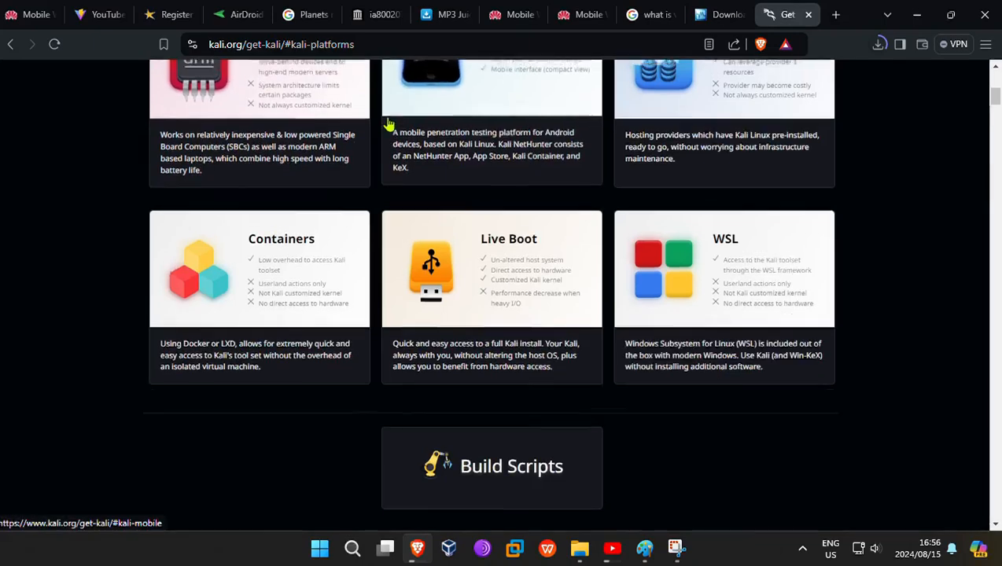
{"action": "scroll", "coordinate": [387, 128], "scroll_direction": "up", "scroll_amount": 2}
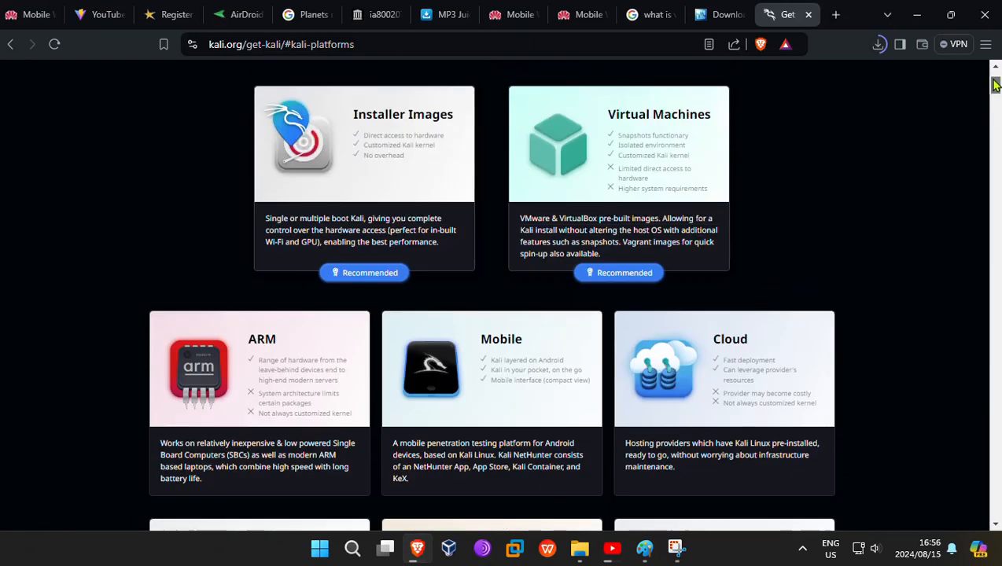
{"action": "scroll", "coordinate": [986, 93], "scroll_direction": "up", "scroll_amount": 3}
{"action": "left_click", "coordinate": [597, 161]}
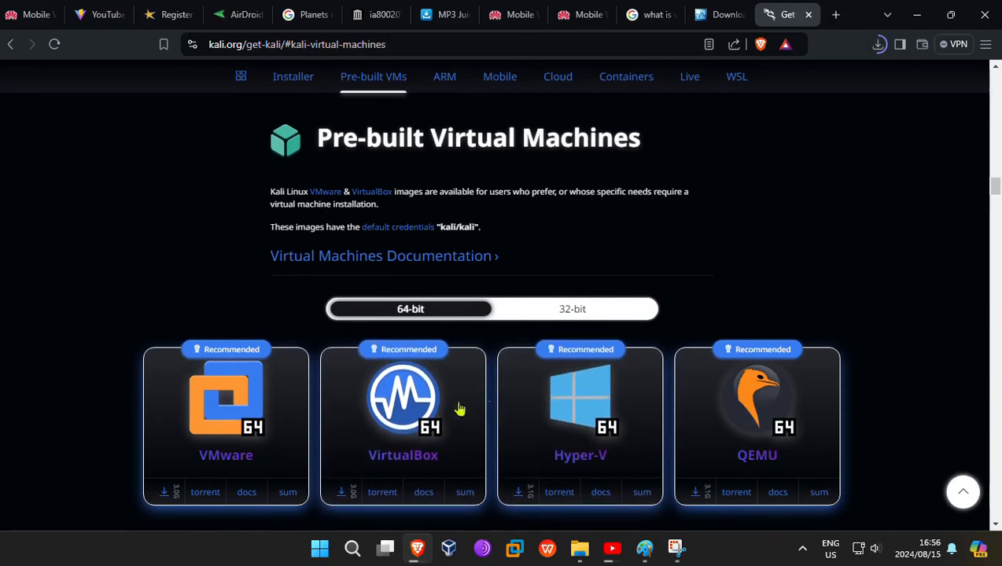
{"action": "left_click", "coordinate": [343, 491]}
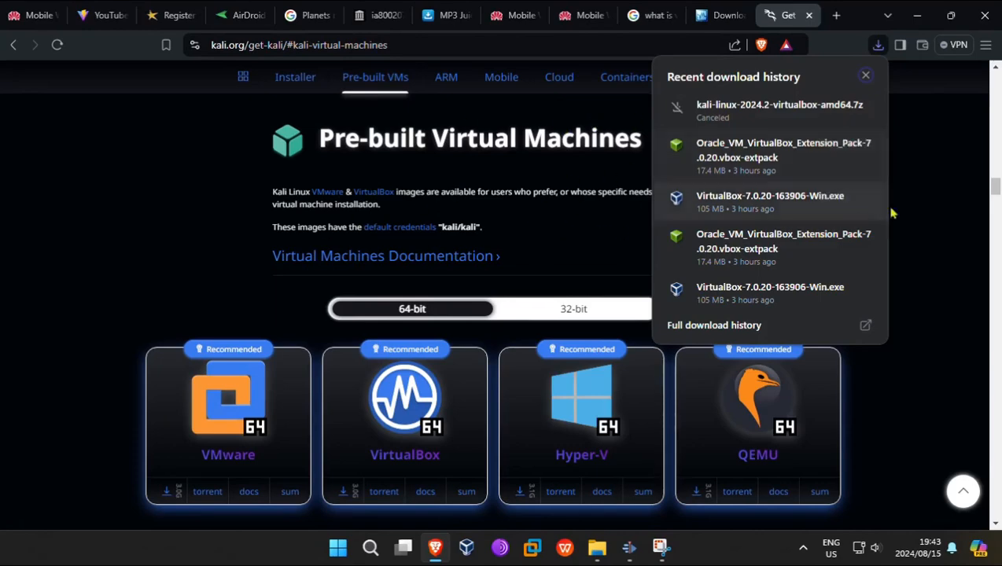
{"action": "left_click", "coordinate": [594, 116]}
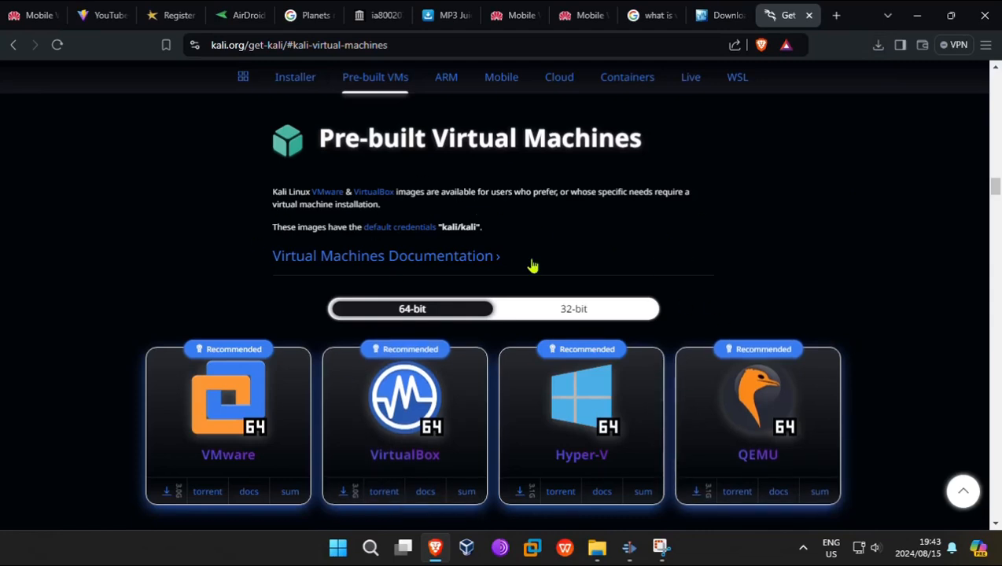
Step: Switch from the browser to File Explorer and open the Vm folder on the desktop in a maximized window
{"action": "left_click", "coordinate": [917, 16]}
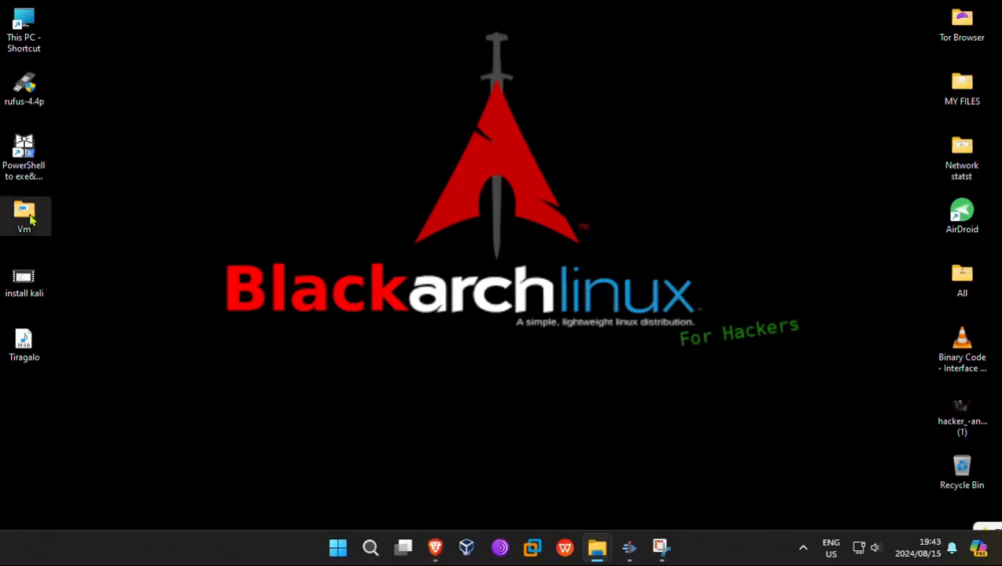
{"action": "double_click", "coordinate": [30, 221]}
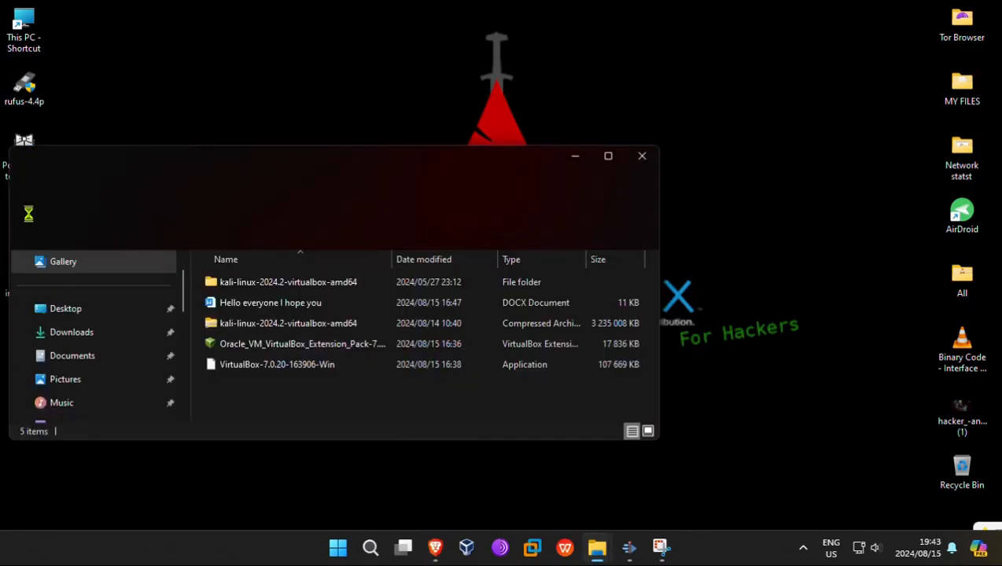
{"action": "left_click", "coordinate": [606, 155]}
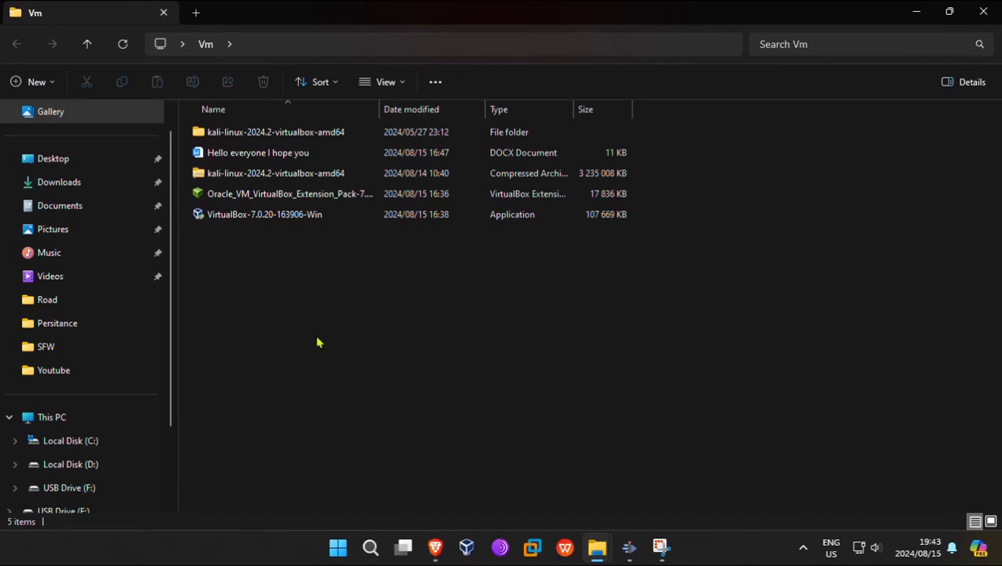
Step: Go through the VirtualBox 7.0.20 setup wizard with the default features and shortcuts, and exit it before installing
{"action": "double_click", "coordinate": [258, 219]}
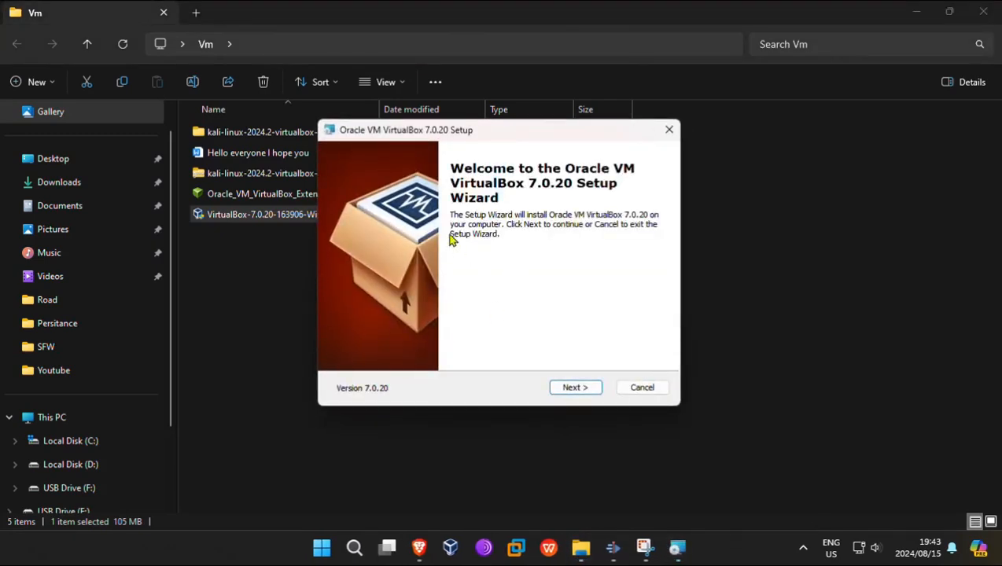
{"action": "left_click", "coordinate": [574, 389]}
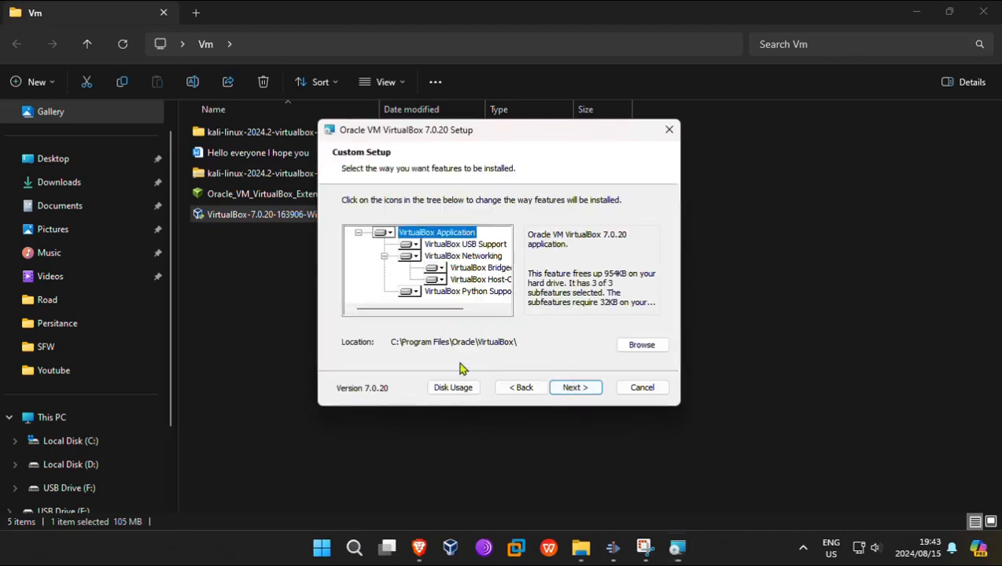
{"action": "left_click", "coordinate": [574, 389]}
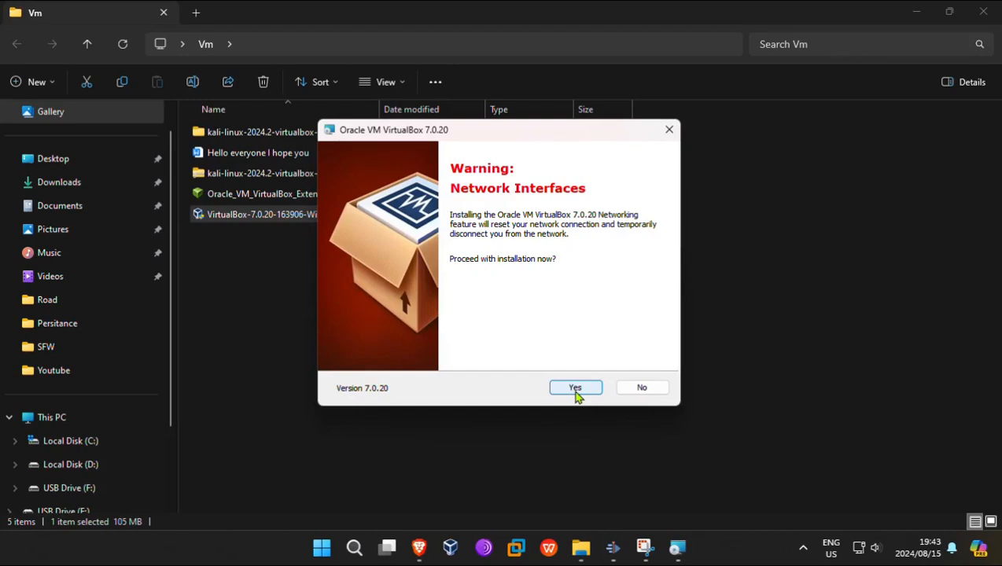
{"action": "left_click", "coordinate": [574, 390]}
{"action": "left_click", "coordinate": [564, 390]}
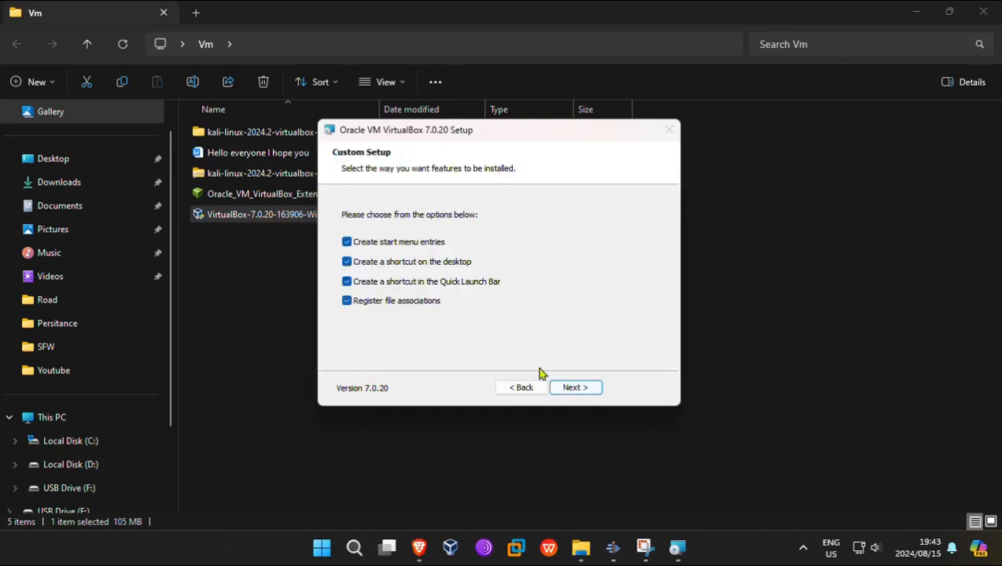
{"action": "left_click", "coordinate": [570, 389]}
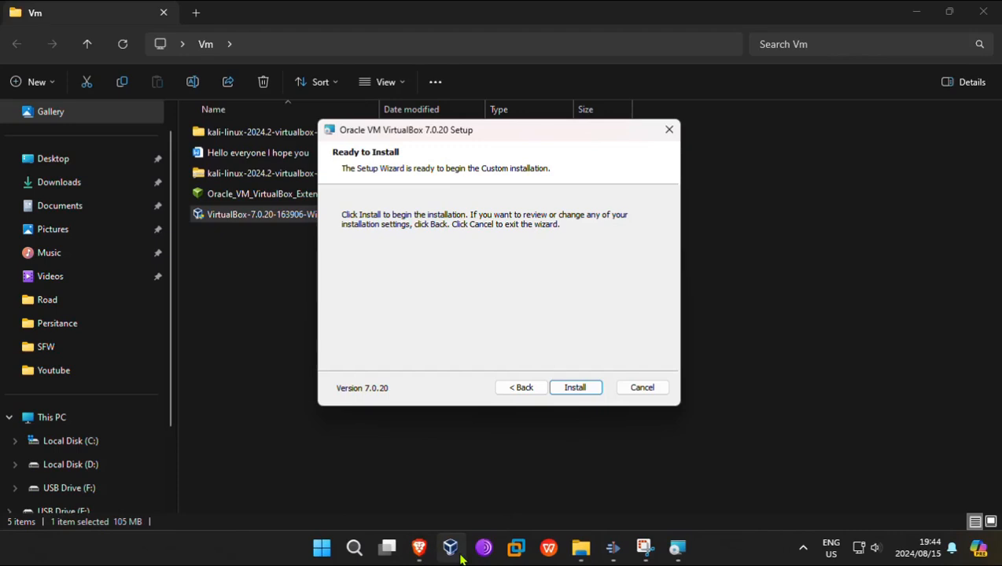
{"action": "left_click", "coordinate": [656, 393]}
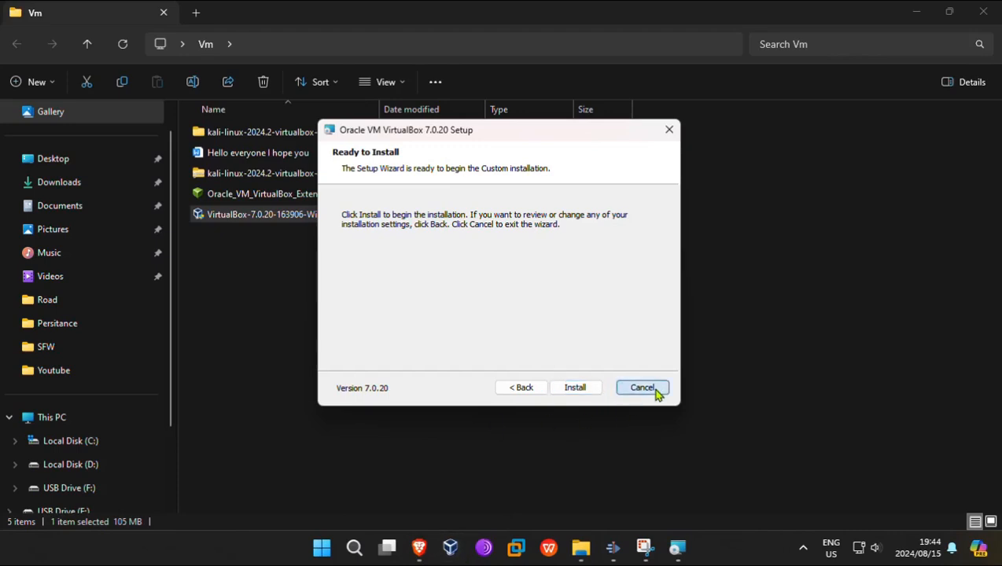
{"action": "left_click", "coordinate": [473, 298]}
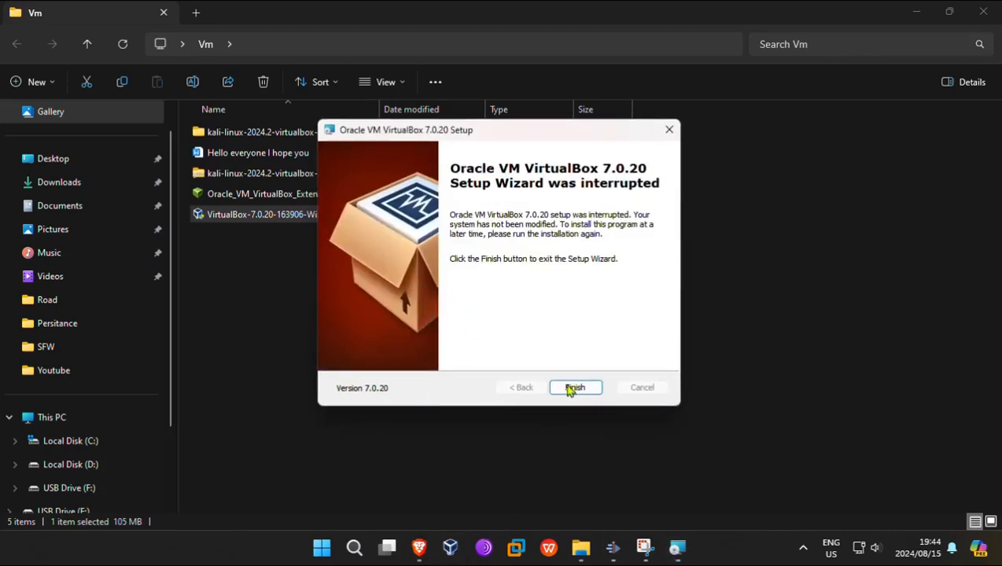
{"action": "left_click", "coordinate": [570, 385]}
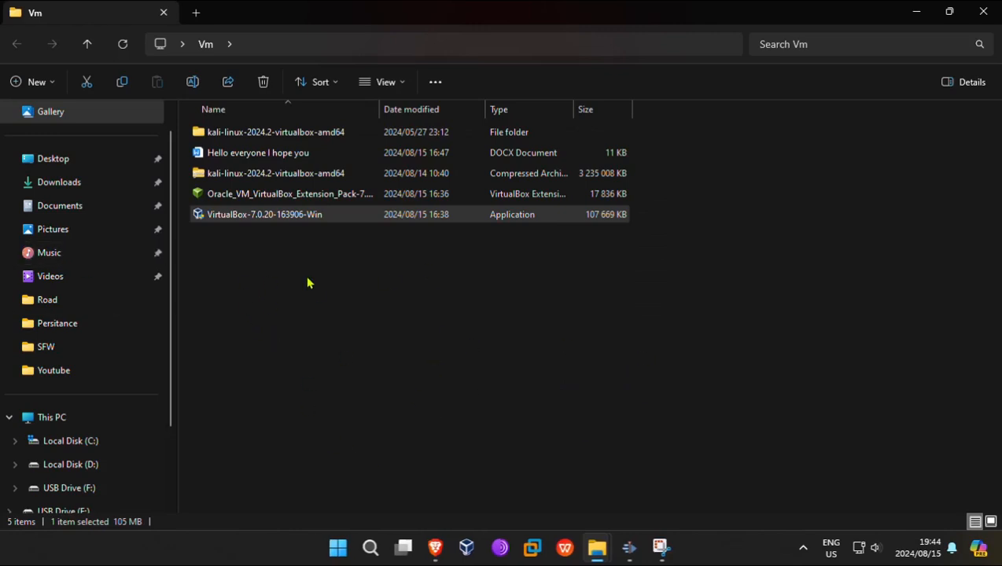
Step: Bring up the 7-Zip extraction options for the compressed kali-linux-2024.2-virtualbox-amd64 archive and dismiss them
{"action": "left_click", "coordinate": [257, 182]}
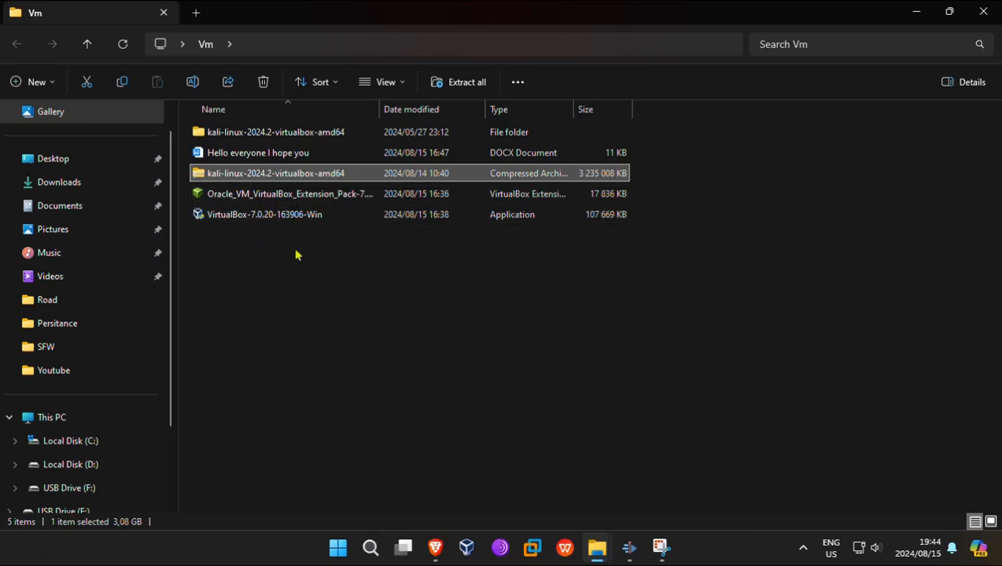
{"action": "right_click", "coordinate": [265, 179]}
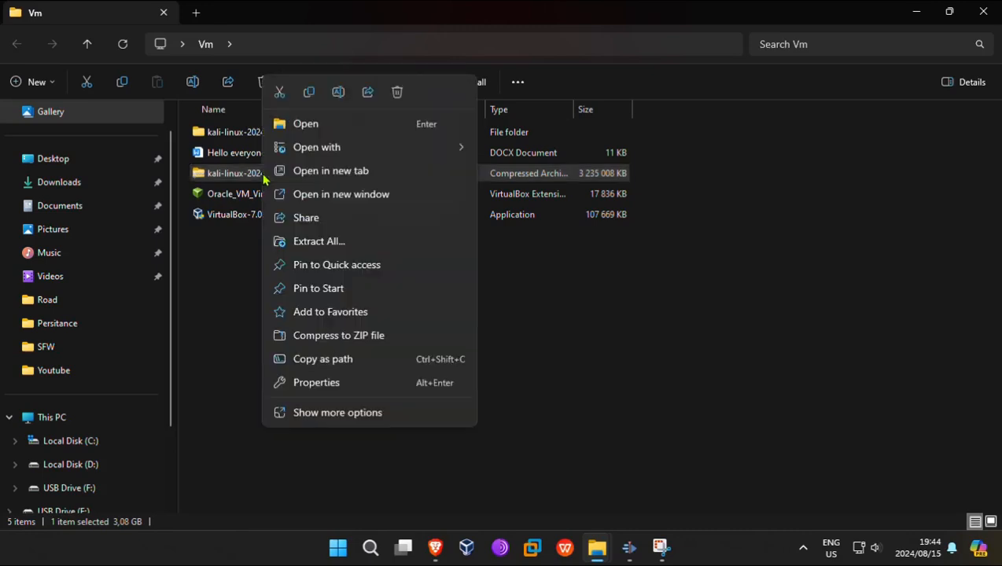
{"action": "left_click", "coordinate": [306, 418]}
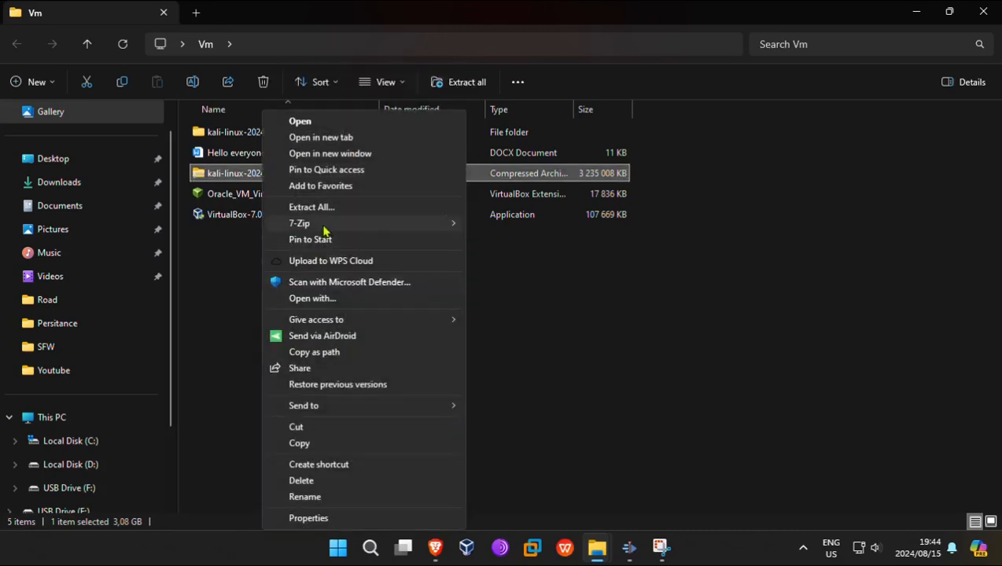
{"action": "mouse_move", "coordinate": [324, 227]}
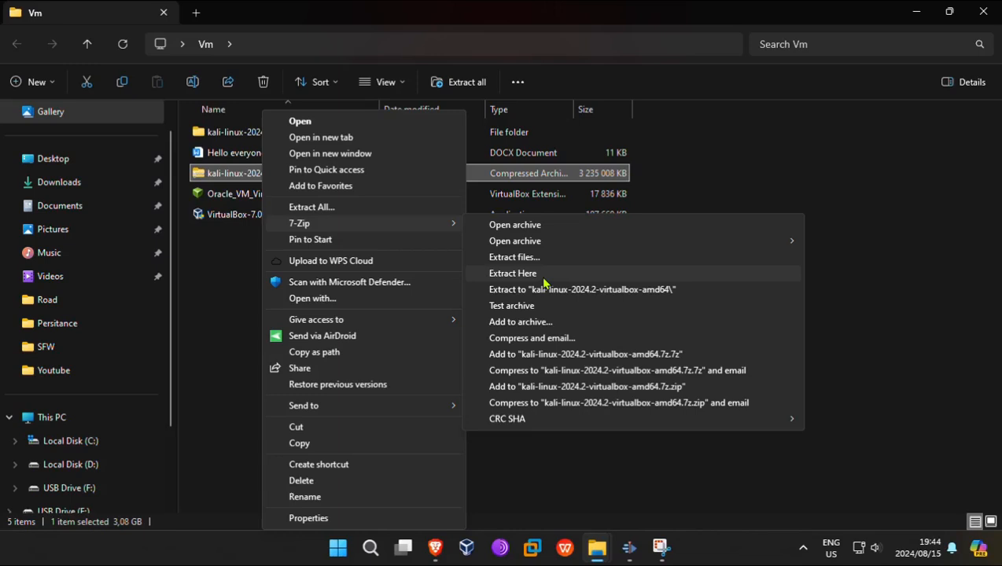
{"action": "left_click", "coordinate": [226, 268]}
Step: Open the extracted kali-linux-2024.2-virtualbox-amd64 folder, examine the VirtualBox machine file and its available actions, and close the folder
{"action": "double_click", "coordinate": [264, 138]}
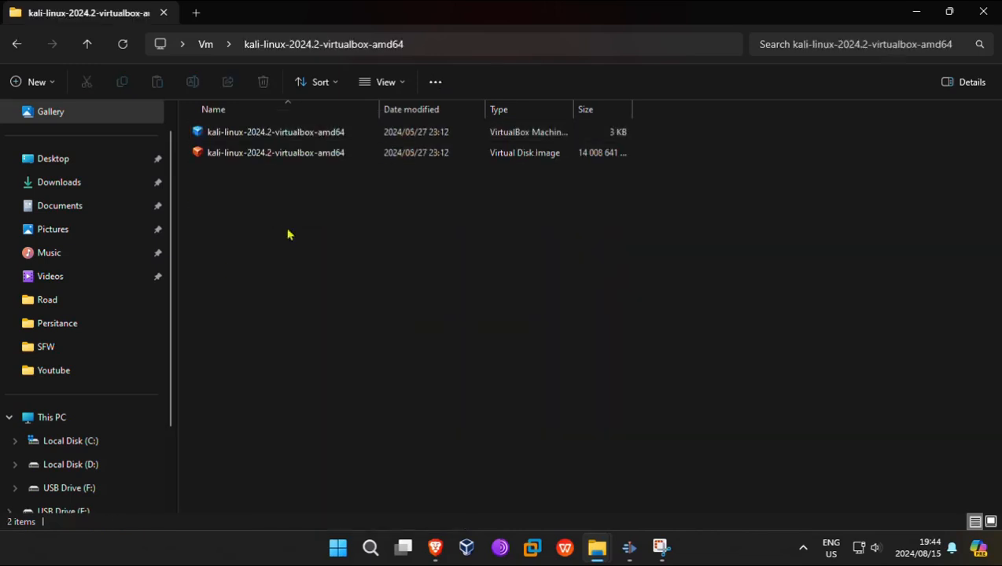
{"action": "left_click", "coordinate": [254, 138]}
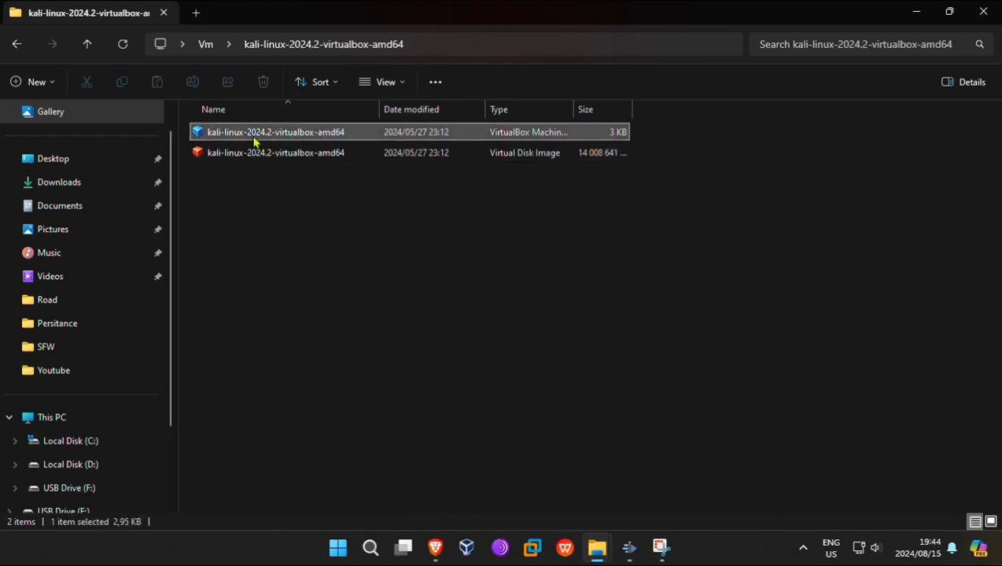
{"action": "left_click", "coordinate": [253, 226]}
{"action": "left_click", "coordinate": [239, 138]}
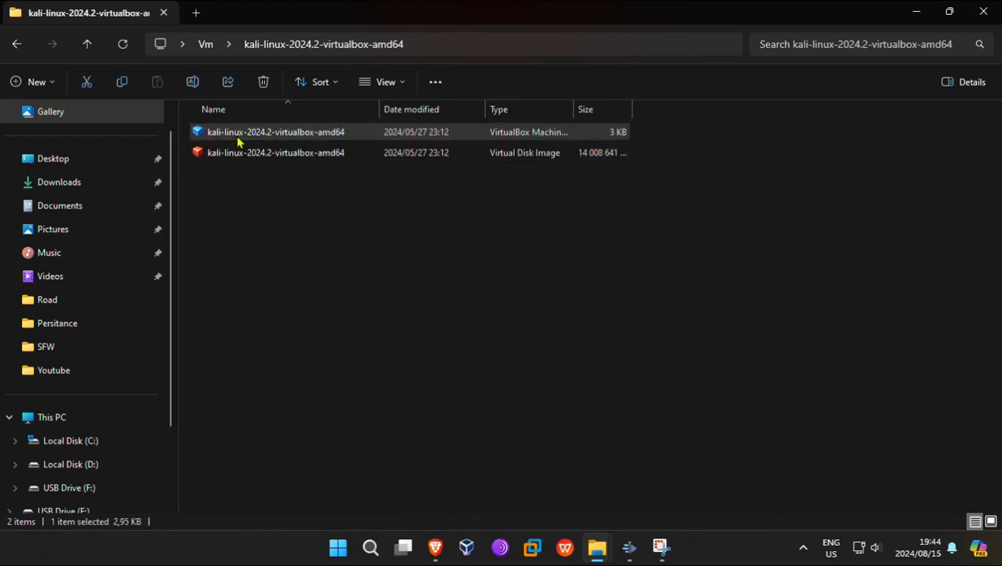
{"action": "right_click", "coordinate": [241, 140]}
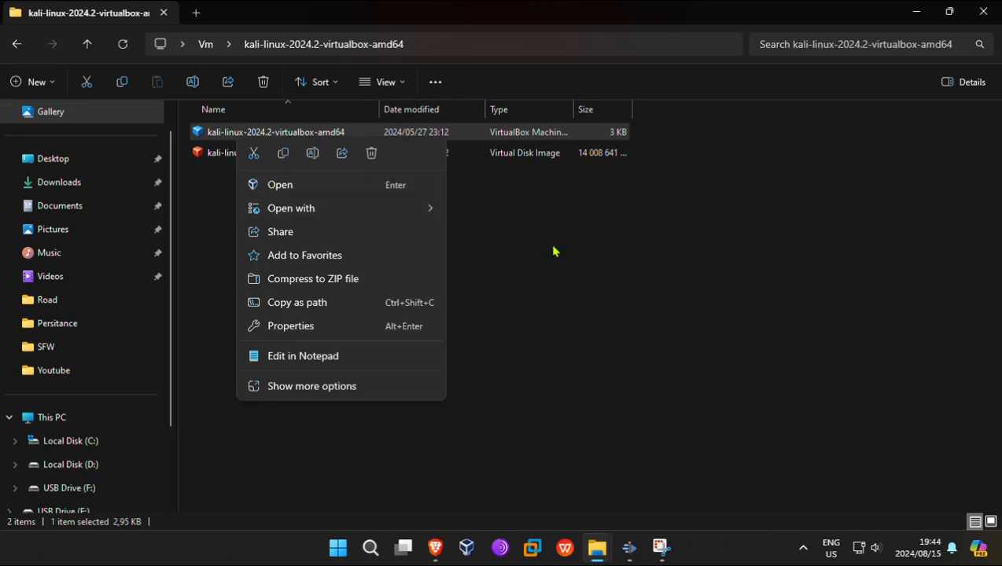
{"action": "left_click", "coordinate": [589, 244]}
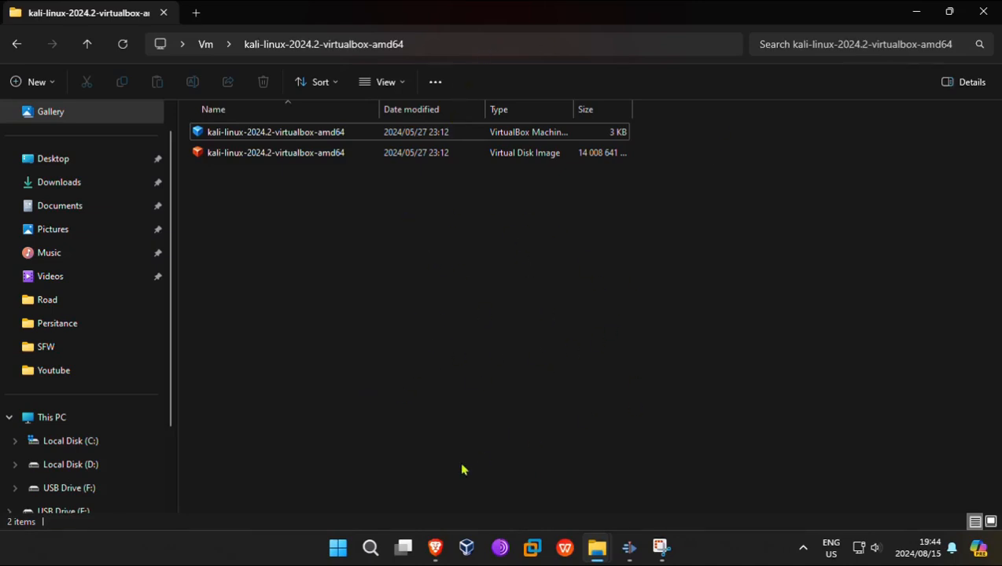
{"action": "left_click", "coordinate": [983, 11]}
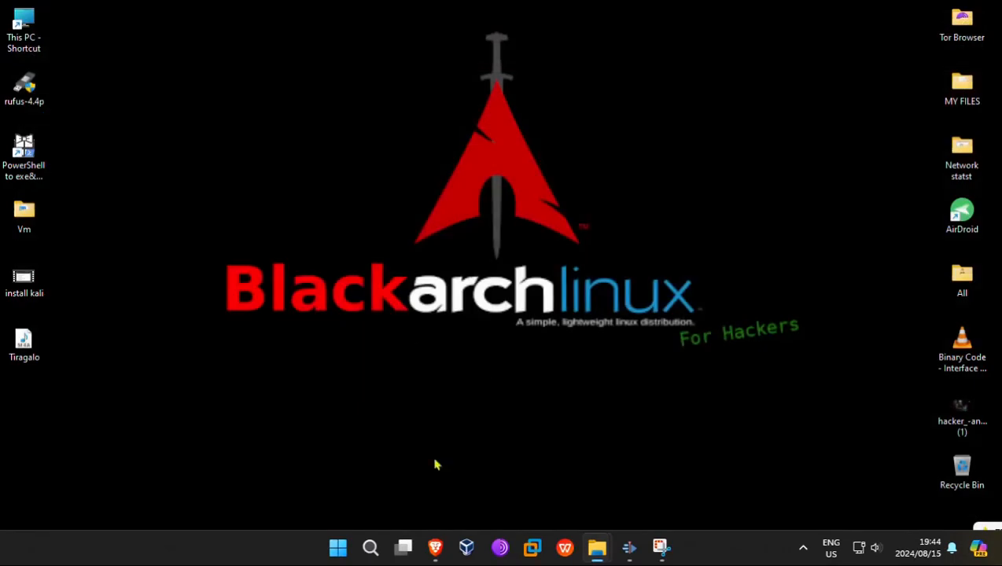
Step: Switch to Oracle VM VirtualBox Manager and show the details of the kali-linux-2024.2-virtualbox-amd64 machine
{"action": "left_click", "coordinate": [466, 548]}
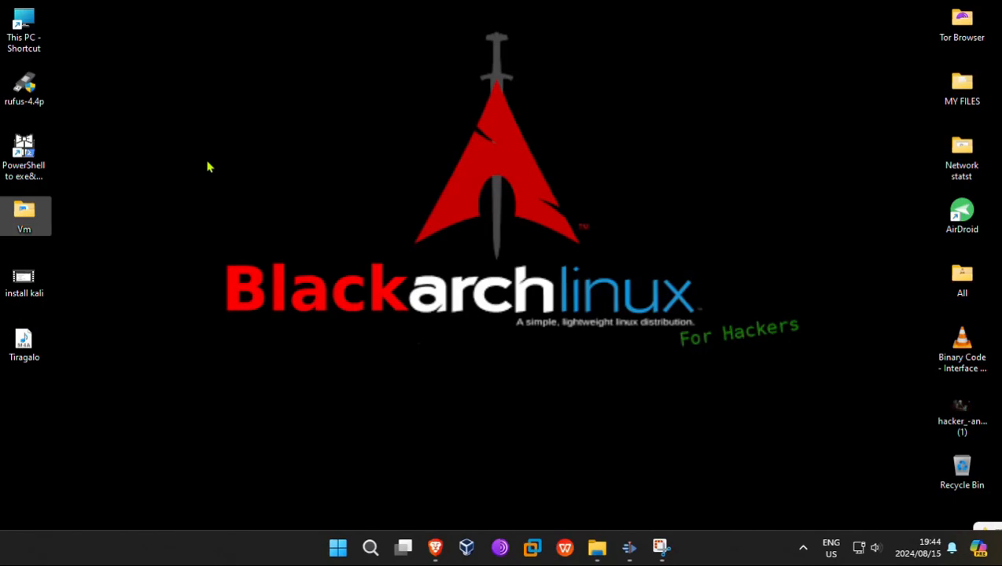
{"action": "right_click", "coordinate": [209, 166]}
{"action": "left_click", "coordinate": [257, 231]}
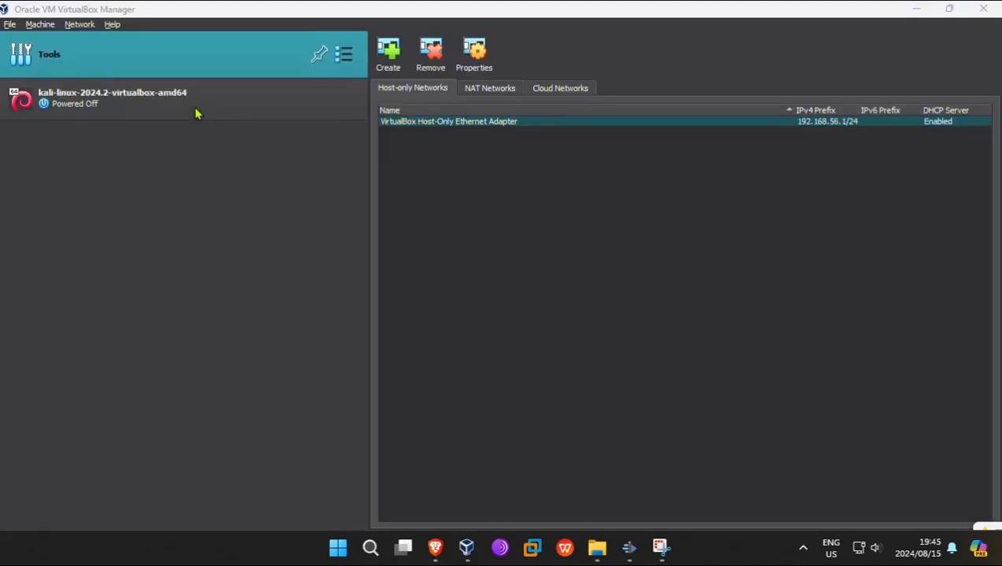
{"action": "left_click", "coordinate": [167, 101]}
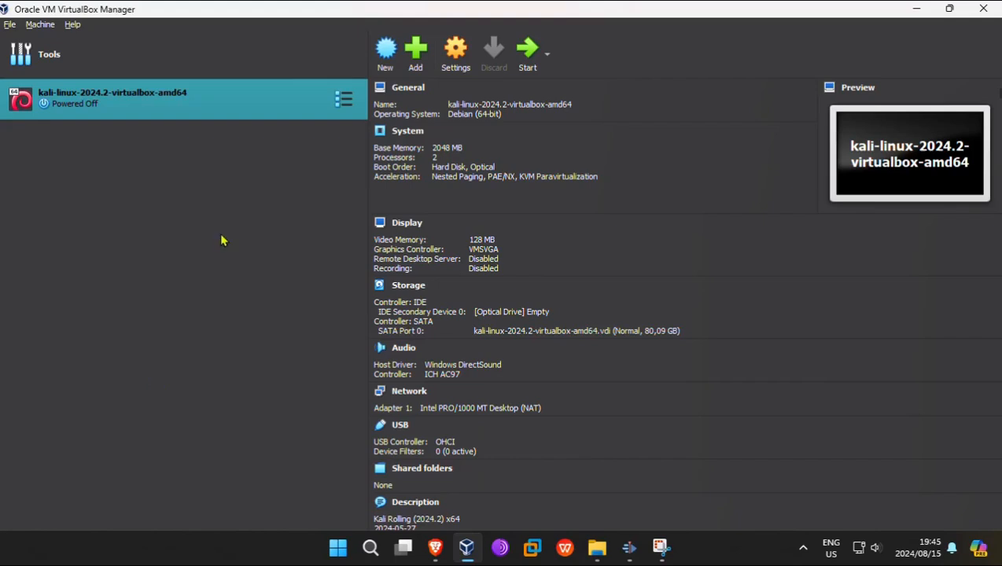
Step: Open the properties of the NAT network NatNetwork in the network tools and change its name to mastronetwotk
{"action": "left_click", "coordinate": [122, 53]}
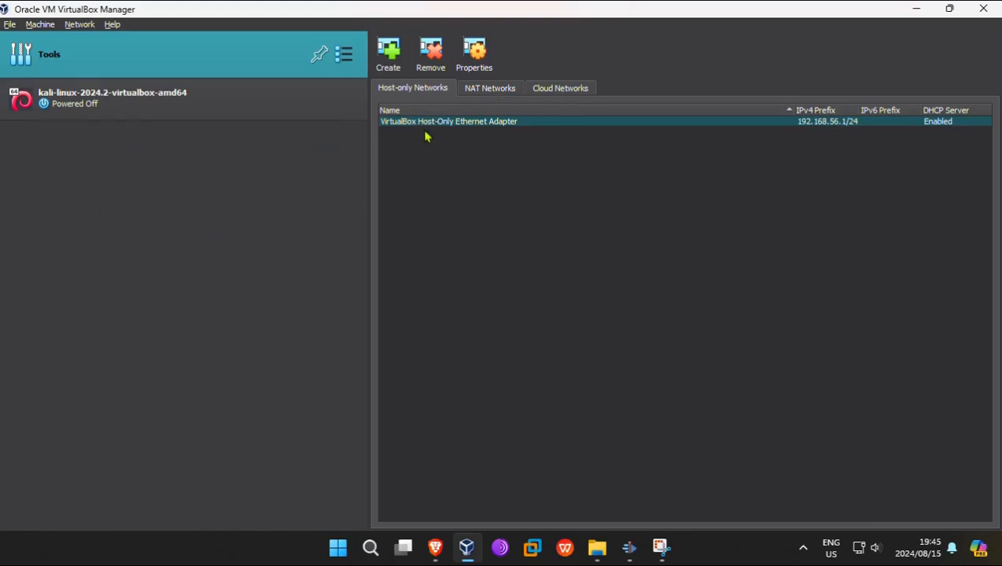
{"action": "left_click", "coordinate": [478, 90]}
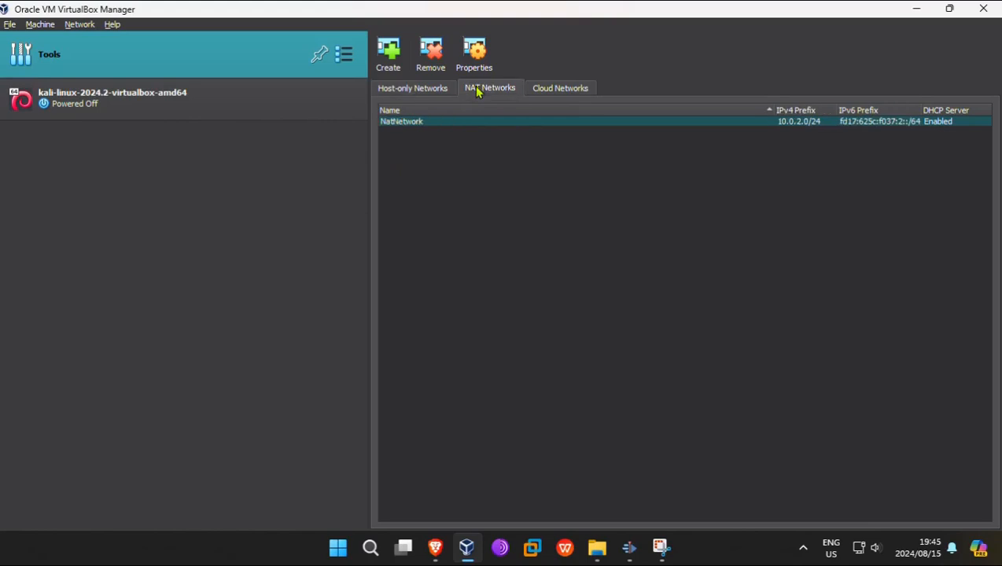
{"action": "right_click", "coordinate": [417, 124]}
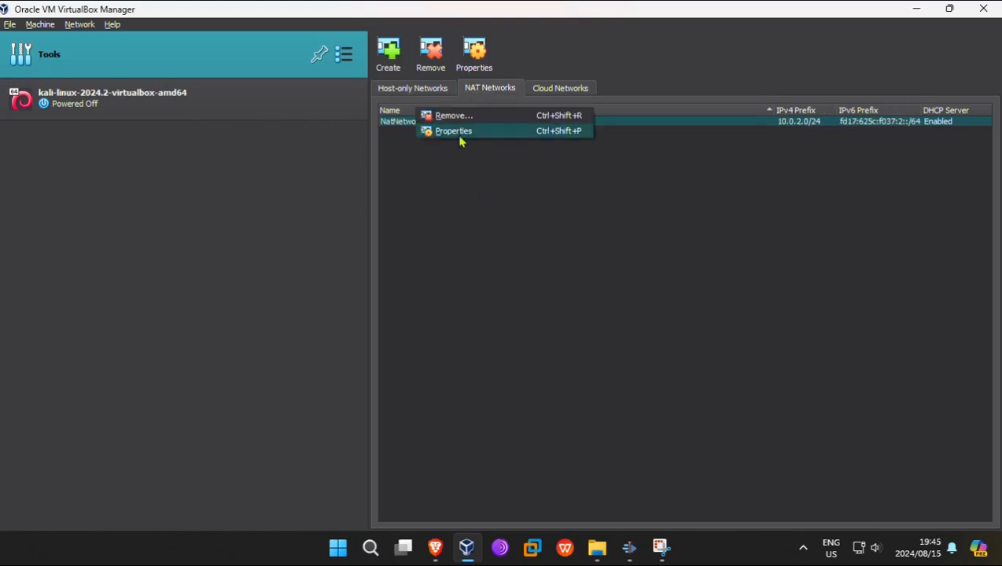
{"action": "double_click", "coordinate": [393, 124]}
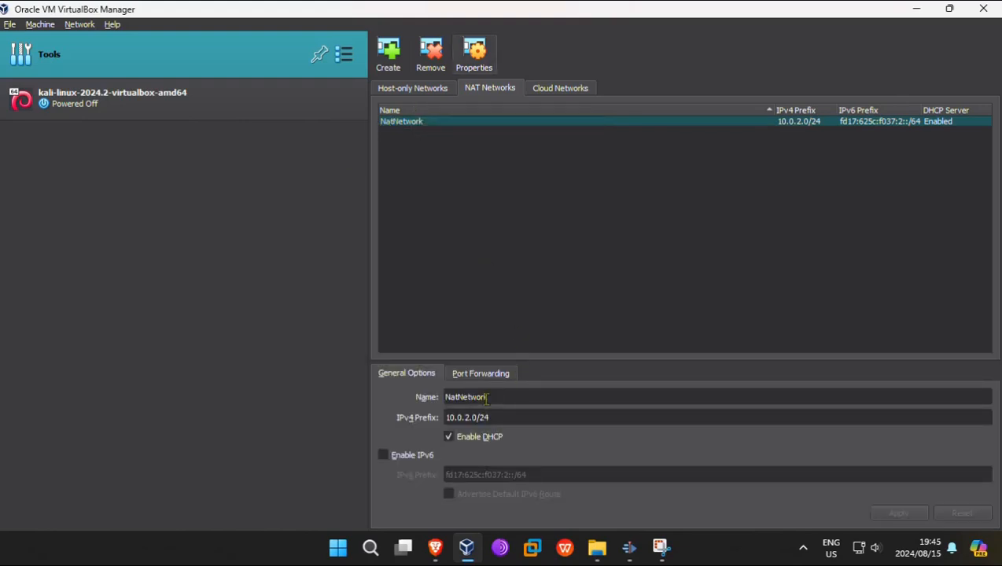
{"action": "left_click", "coordinate": [502, 396]}
{"action": "key", "text": "BackSpace"}
{"action": "key", "text": "BackSpace"}
{"action": "key", "text": "BackSpace"}
{"action": "key", "text": "BackSpace"}
{"action": "key", "text": "BackSpace"}
{"action": "key", "text": "BackSpace"}
{"action": "key", "text": "BackSpace"}
{"action": "key", "text": "BackSpace"}
{"action": "key", "text": "BackSpace"}
{"action": "key", "text": "BackSpace"}
{"action": "type", "text": "mastronetw"}
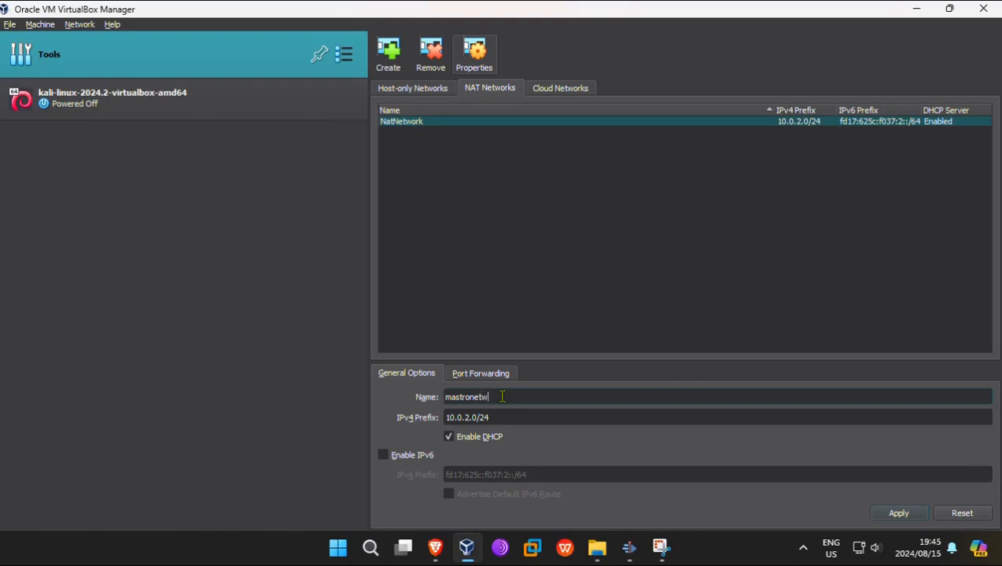
{"action": "type", "text": "ork"}
Step: Try to set the NAT network's IPv4 prefix to 192.168.132.1/24 and apply the network changes
{"action": "key", "text": "BackSpace"}
{"action": "key", "text": "BackSpace"}
{"action": "key", "text": "BackSpace"}
{"action": "key", "text": "BackSpace"}
{"action": "key", "text": "BackSpace"}
{"action": "key", "text": "BackSpace"}
{"action": "key", "text": "BackSpace"}
{"action": "key", "text": "BackSpace"}
{"action": "key", "text": "BackSpace"}
{"action": "key", "text": "BackSpace"}
{"action": "type", "text": "1"}
{"action": "type", "text": "92"}
{"action": "type", "text": ".16"}
{"action": "type", "text": "8"}
{"action": "type", "text": ".132"}
{"action": "type", "text": ",1"}
{"action": "key", "text": "BackSpace"}
{"action": "key", "text": "BackSpace"}
{"action": "type", "text": ".1/24"}
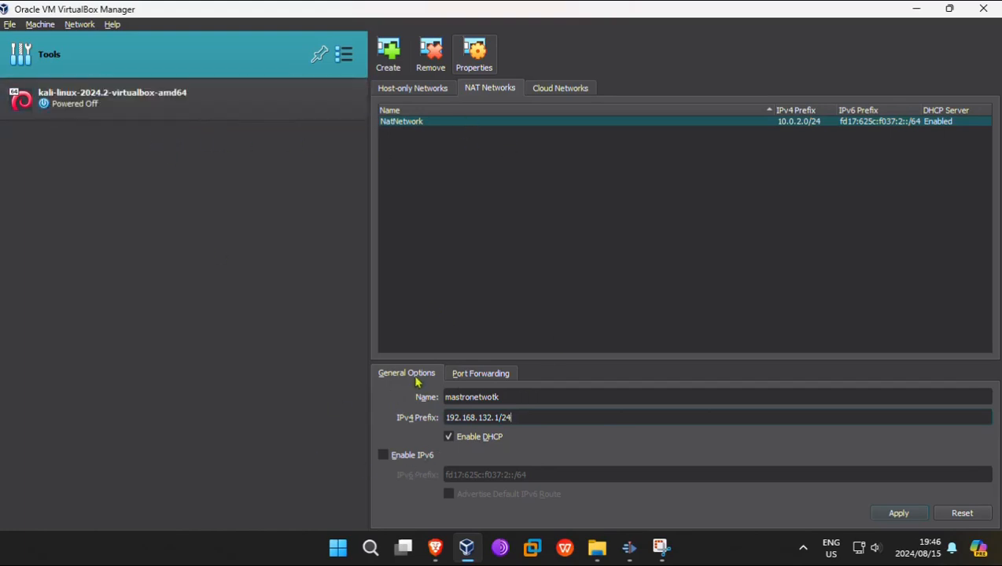
{"action": "left_click", "coordinate": [898, 514]}
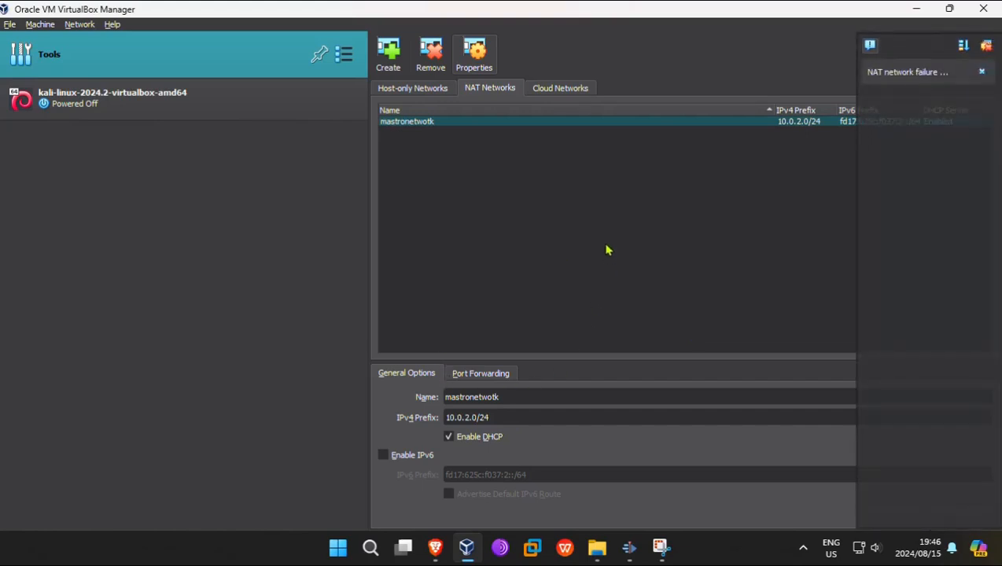
Step: Start the kali-linux-2024.2-virtualbox-amd64 virtual machine, close the VirtualBox Manager window and focus the machine's display
{"action": "left_click", "coordinate": [114, 95]}
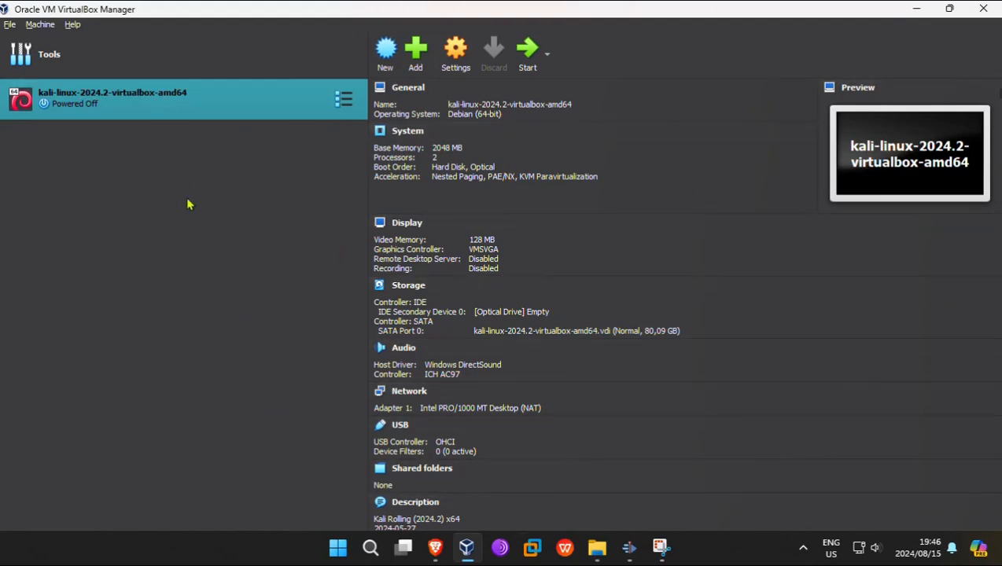
{"action": "left_click", "coordinate": [527, 55]}
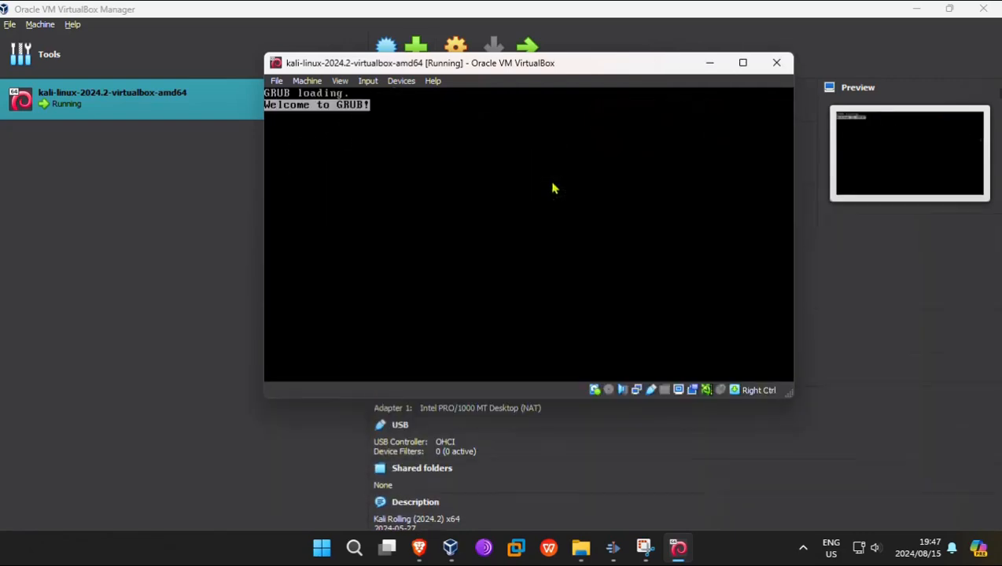
{"action": "left_click", "coordinate": [986, 9]}
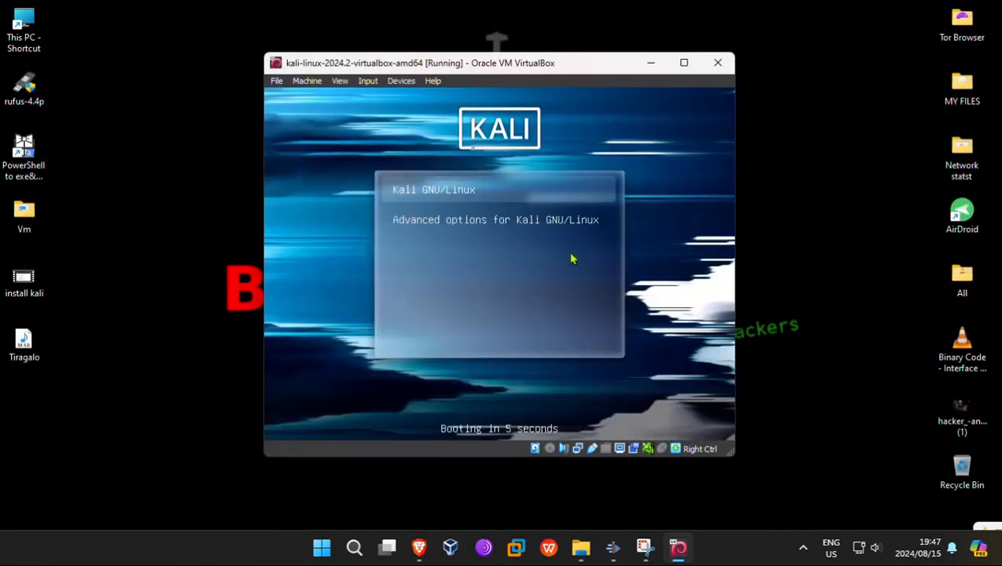
{"action": "left_click", "coordinate": [442, 273]}
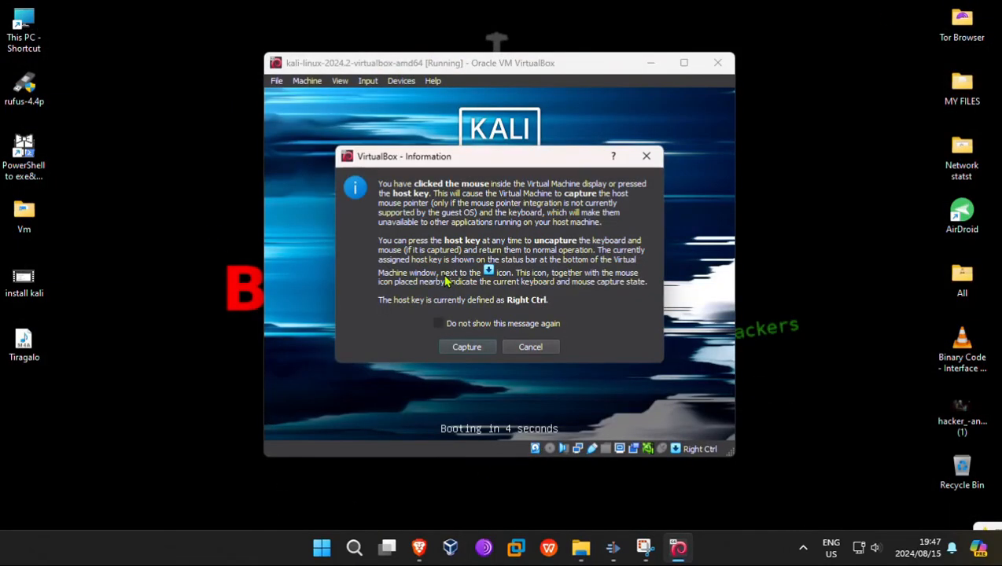
Step: Let the virtual machine capture the mouse and keyboard, boot the Kali GNU/Linux entry, and dismiss the mouse integration notification
{"action": "left_click", "coordinate": [466, 347]}
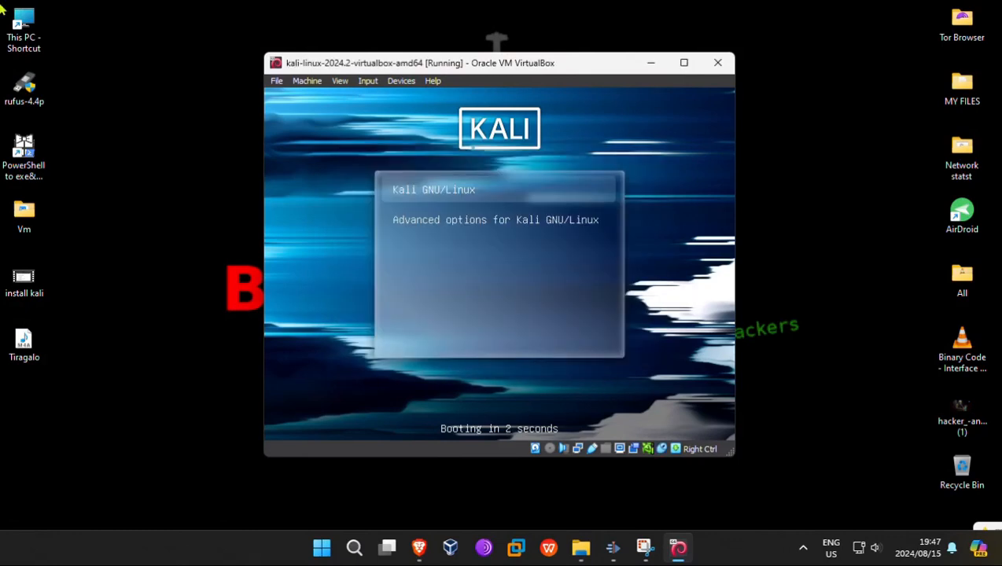
{"action": "key", "text": "Return"}
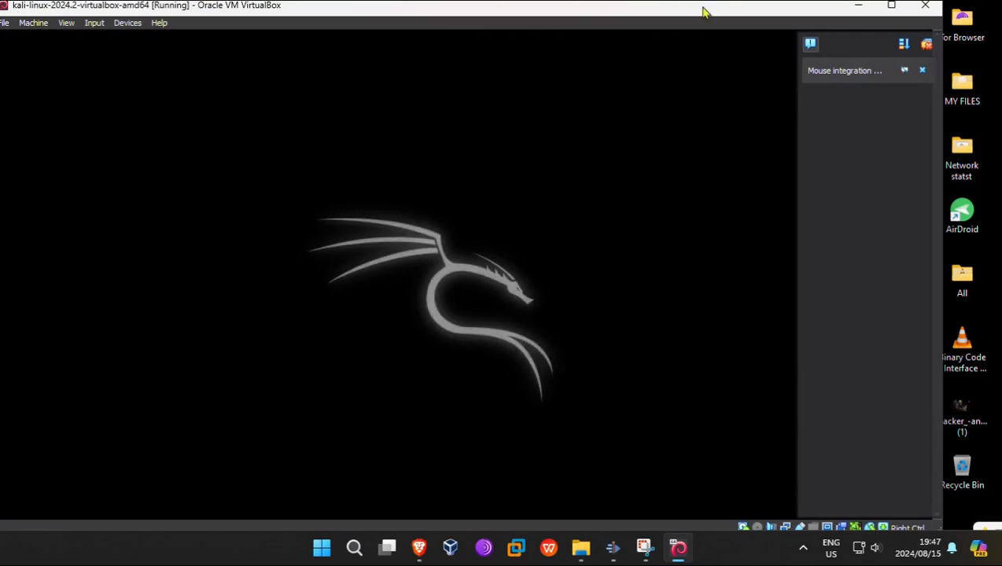
{"action": "left_click", "coordinate": [921, 70]}
{"action": "left_click_drag", "start_coordinate": [821, 9], "coordinate": [840, 19]}
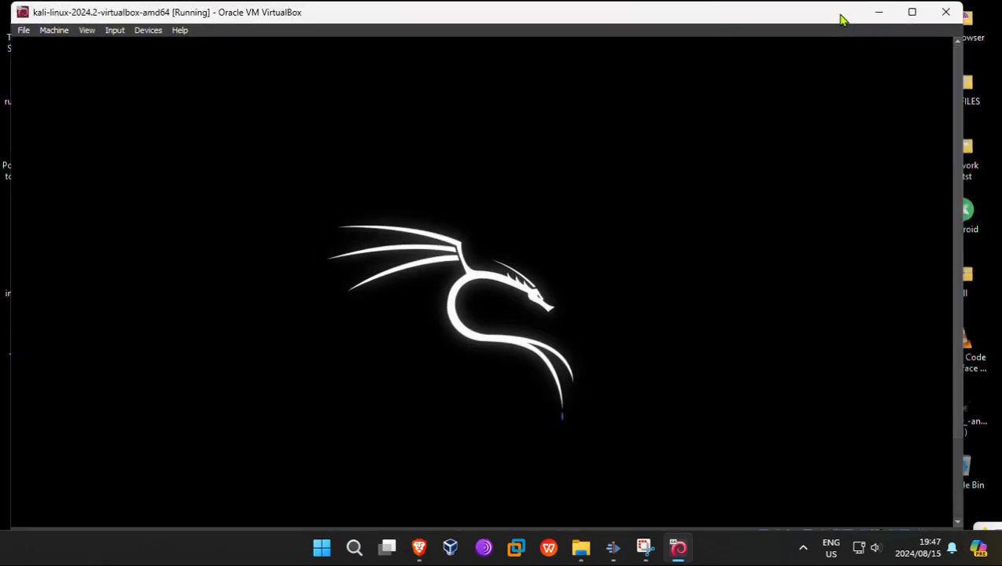
{"action": "left_click", "coordinate": [912, 12]}
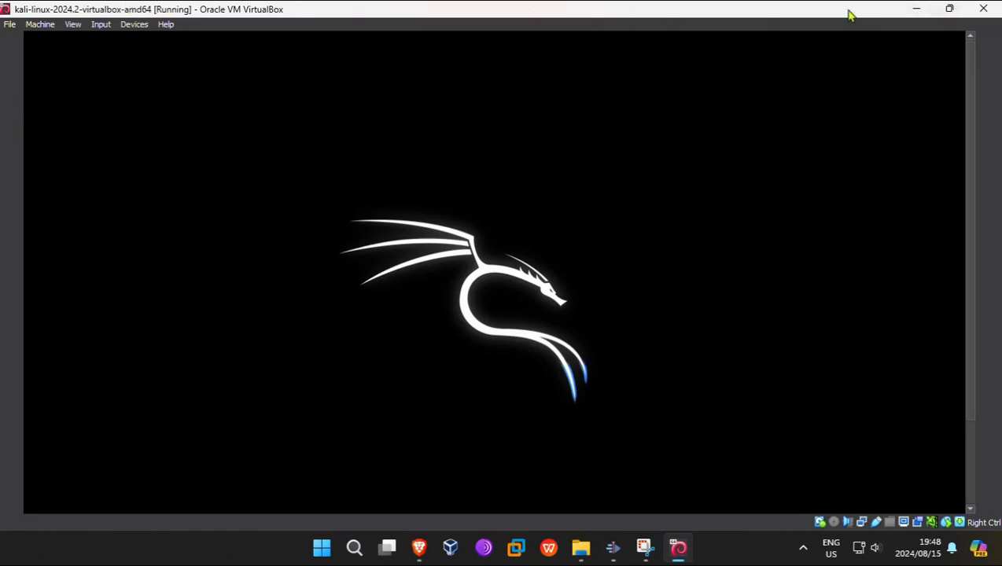
{"action": "left_click_drag", "start_coordinate": [847, 13], "coordinate": [812, 27]}
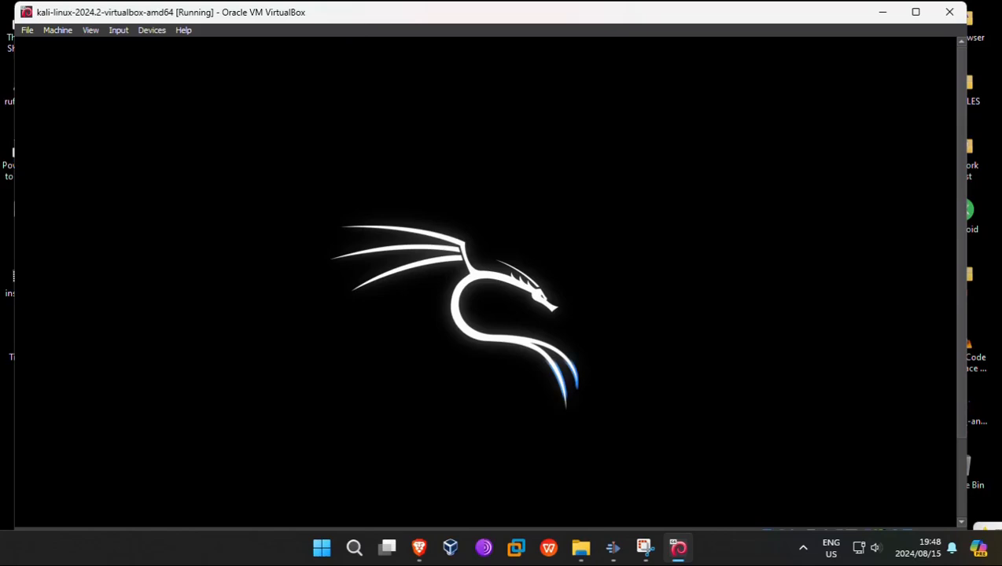
{"action": "left_click", "coordinate": [915, 12]}
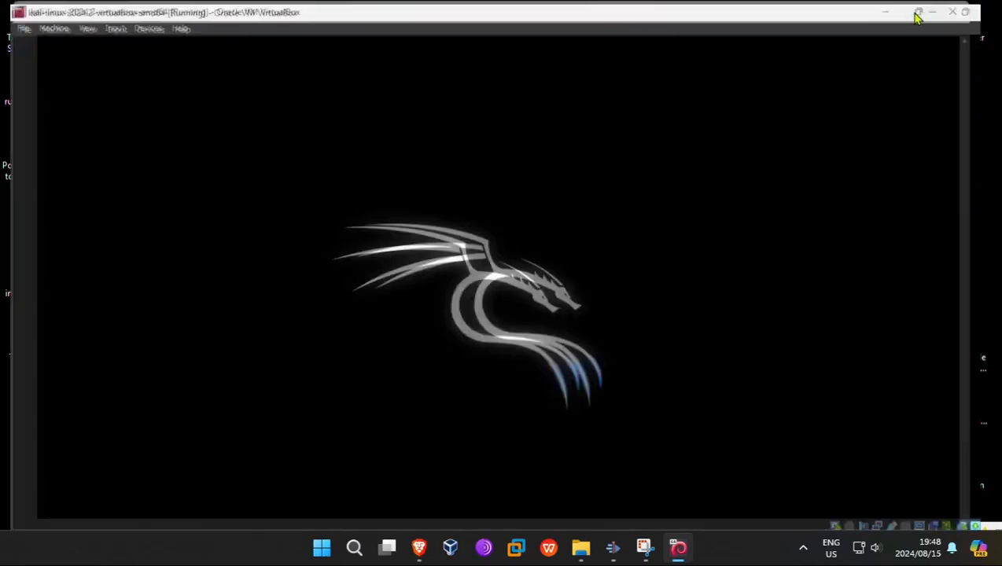
{"action": "left_click", "coordinate": [949, 9]}
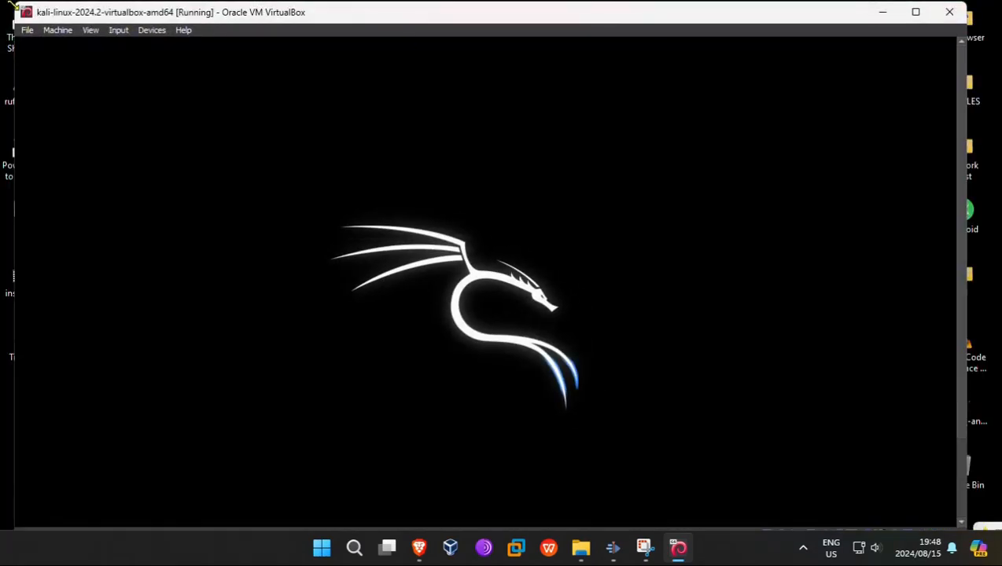
Step: Shrink the virtual machine window and place it near the middle of the Windows desktop
{"action": "left_click_drag", "start_coordinate": [12, 4], "coordinate": [347, 207]}
{"action": "left_click_drag", "start_coordinate": [568, 225], "coordinate": [369, 80]}
{"action": "left_click_drag", "start_coordinate": [804, 212], "coordinate": [805, 275]}
{"action": "left_click_drag", "start_coordinate": [801, 397], "coordinate": [865, 493]}
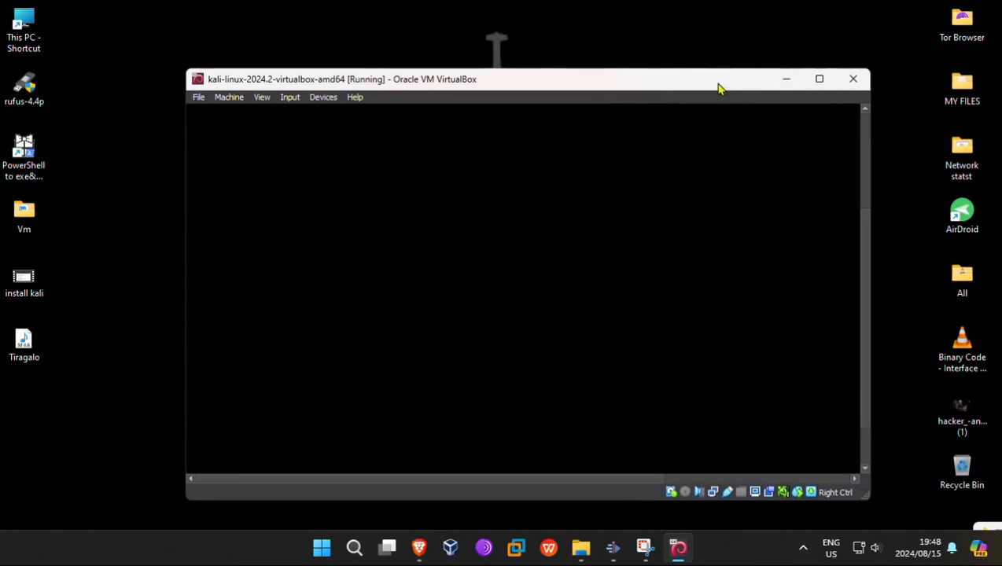
{"action": "right_click", "coordinate": [103, 97]}
{"action": "left_click", "coordinate": [140, 155]}
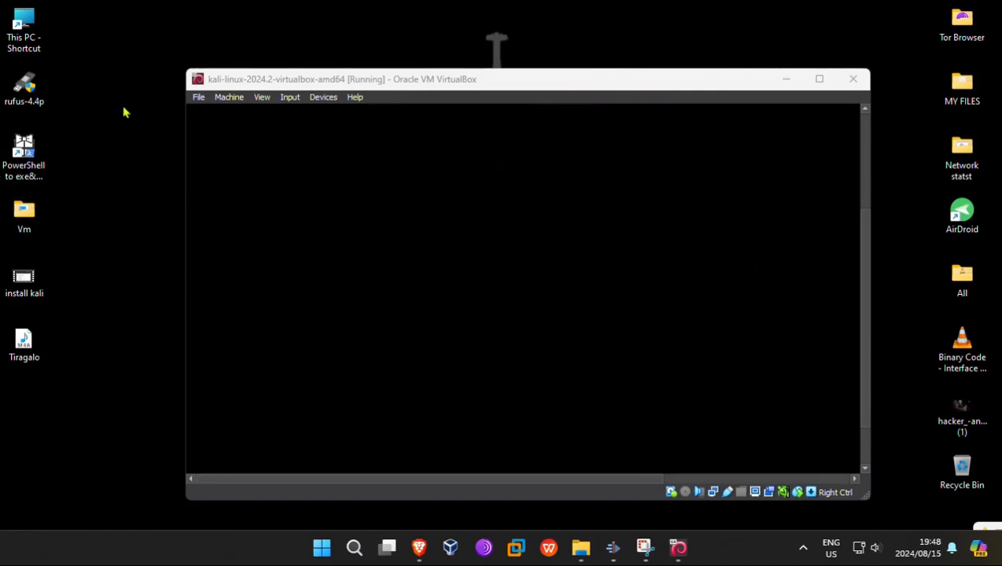
{"action": "right_click", "coordinate": [88, 112]}
{"action": "left_click", "coordinate": [134, 174]}
Step: Maximize the virtual machine window and log in to Kali with the username kali and the account password
{"action": "left_click_drag", "start_coordinate": [867, 414], "coordinate": [863, 386]}
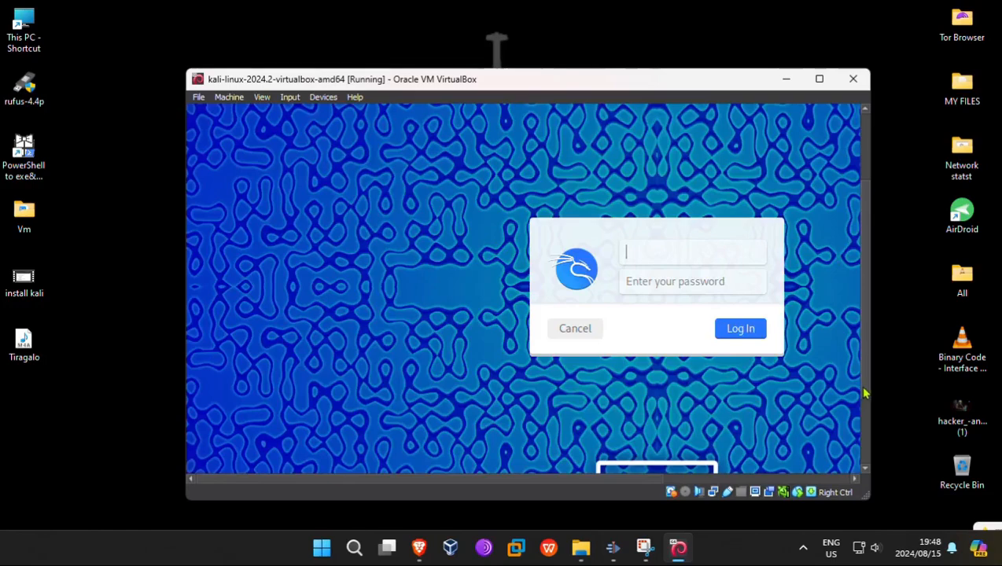
{"action": "left_click", "coordinate": [819, 80]}
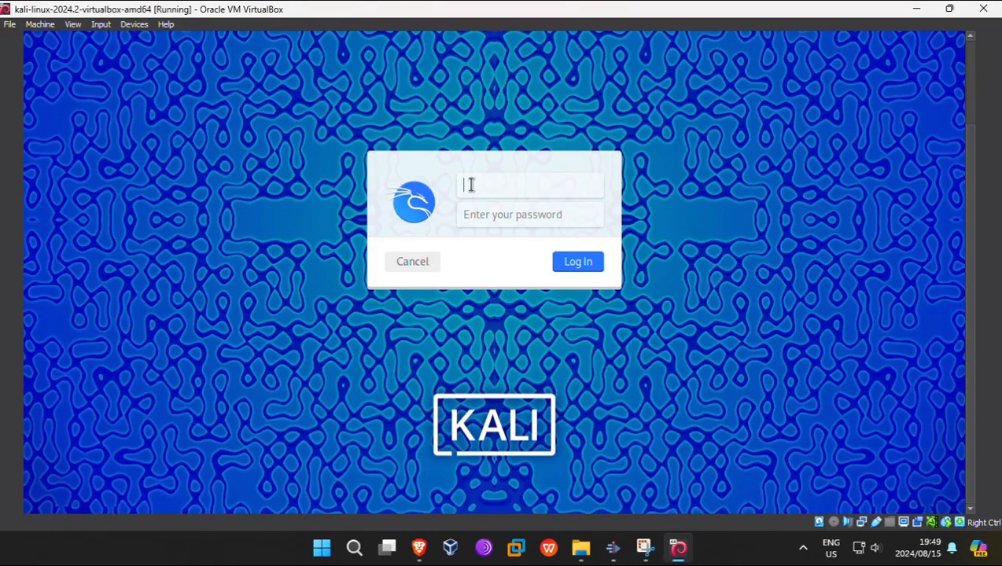
{"action": "type", "text": "kali"}
{"action": "key", "text": "Tab"}
{"action": "type", "text": "kali"}
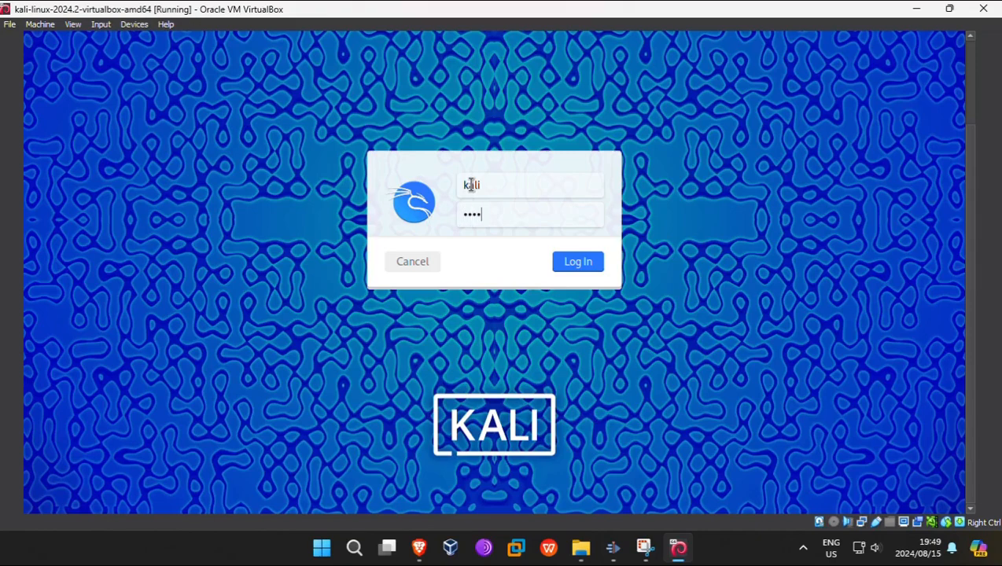
{"action": "key", "text": "Return"}
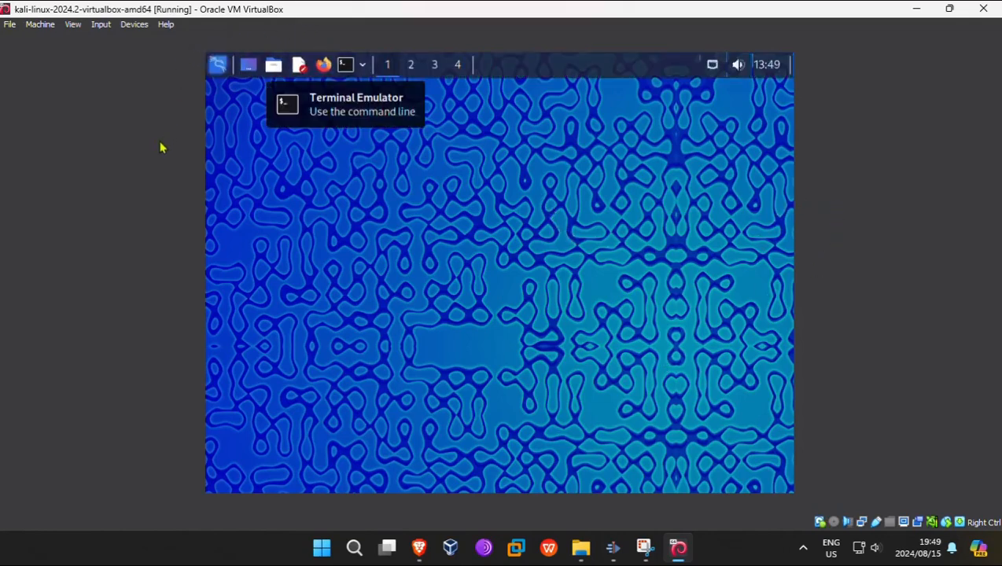
Step: Restore and enlarge the virtual machine window so the Kali desktop adapts to its size, and maximize it again
{"action": "left_click", "coordinate": [949, 11]}
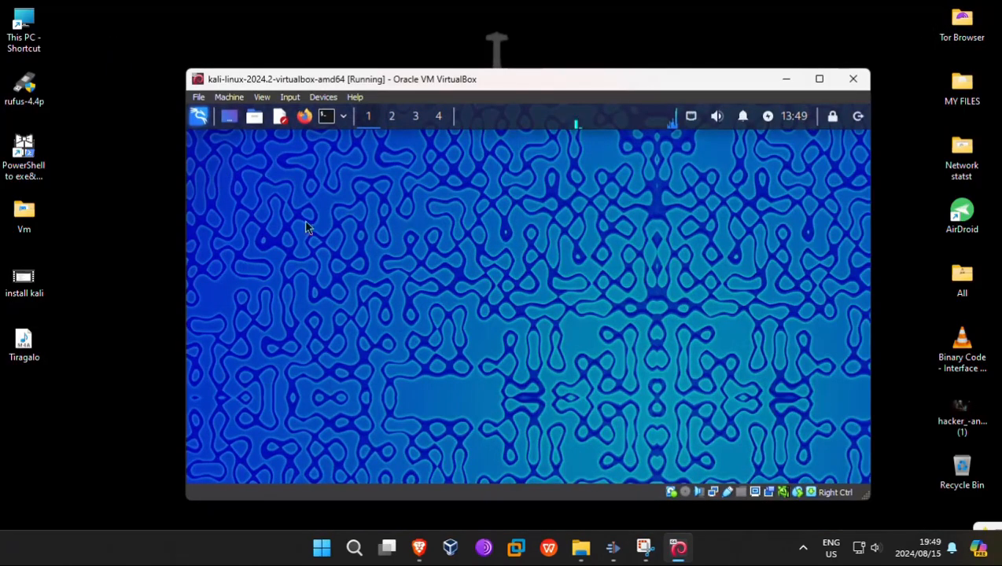
{"action": "left_click_drag", "start_coordinate": [364, 81], "coordinate": [313, 46]}
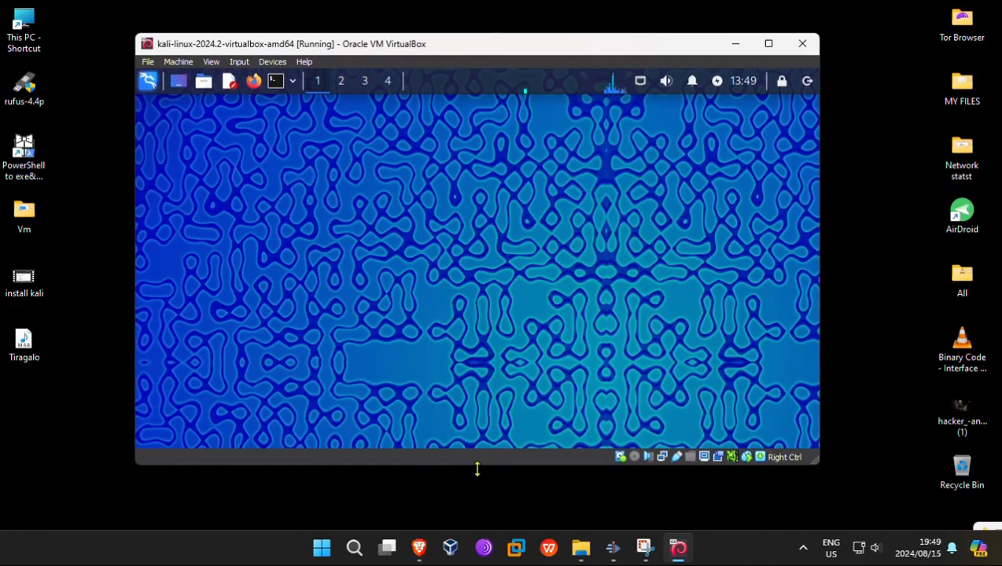
{"action": "left_click_drag", "start_coordinate": [476, 466], "coordinate": [476, 521]}
{"action": "left_click_drag", "start_coordinate": [133, 256], "coordinate": [57, 260]}
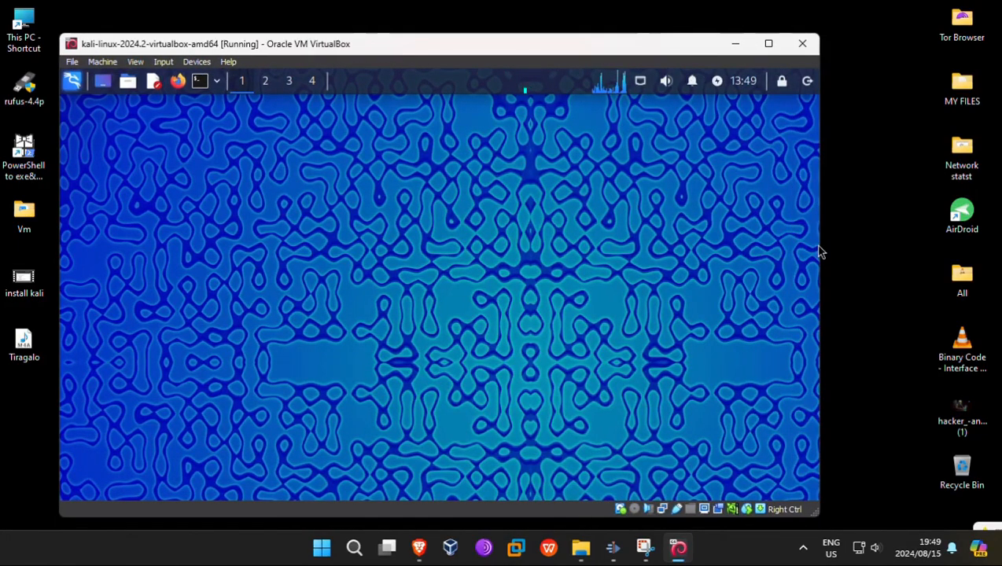
{"action": "left_click_drag", "start_coordinate": [820, 244], "coordinate": [877, 248]}
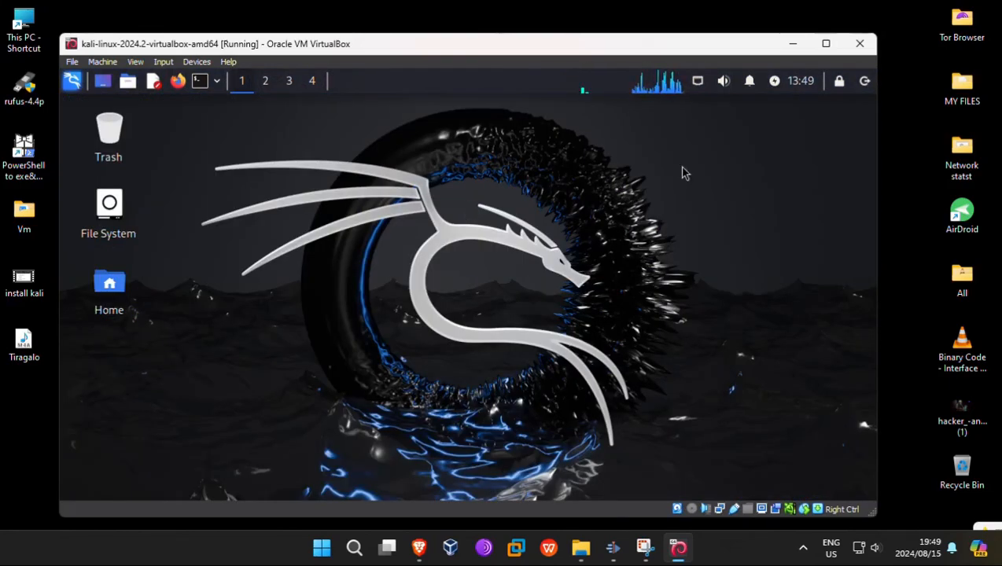
{"action": "left_click", "coordinate": [825, 44]}
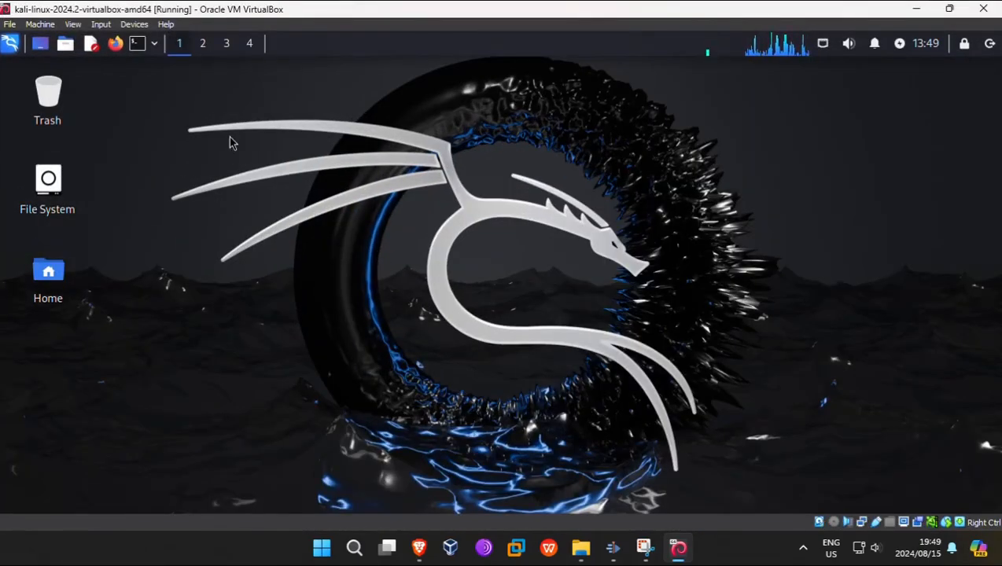
{"action": "left_click_drag", "start_coordinate": [230, 135], "coordinate": [655, 447]}
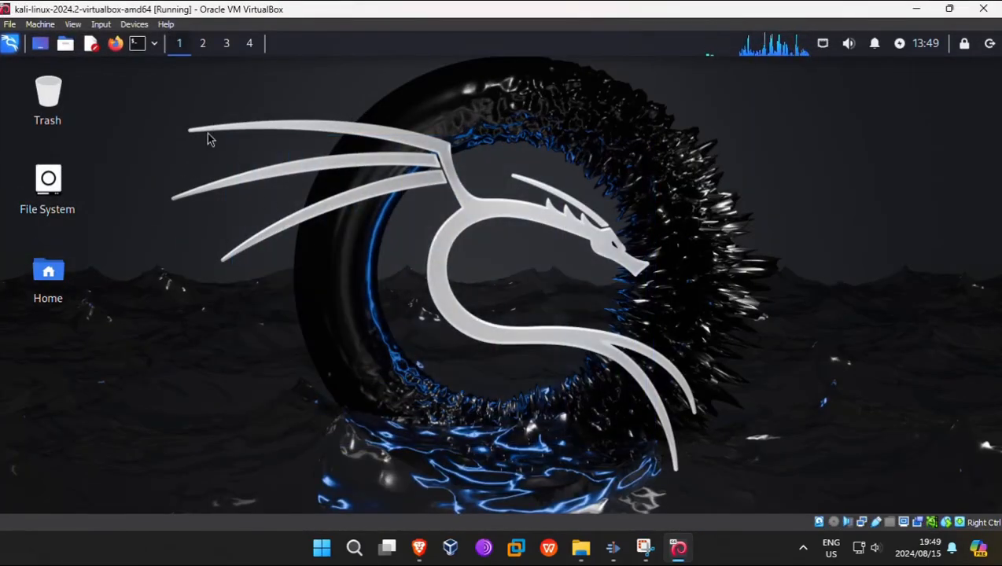
{"action": "left_click_drag", "start_coordinate": [203, 89], "coordinate": [759, 397]}
{"action": "left_click_drag", "start_coordinate": [180, 89], "coordinate": [854, 477]}
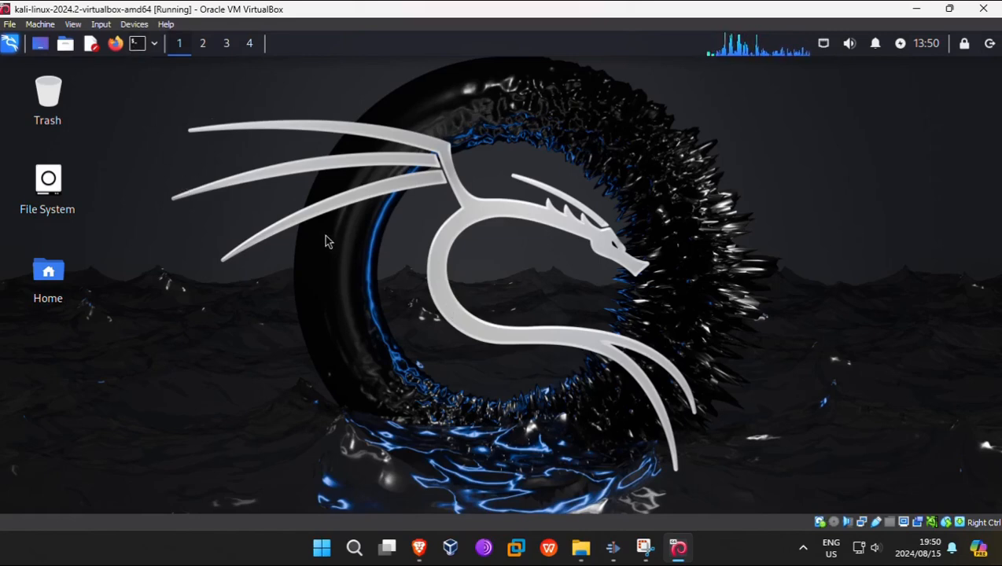
{"action": "left_click_drag", "start_coordinate": [447, 76], "coordinate": [709, 195]}
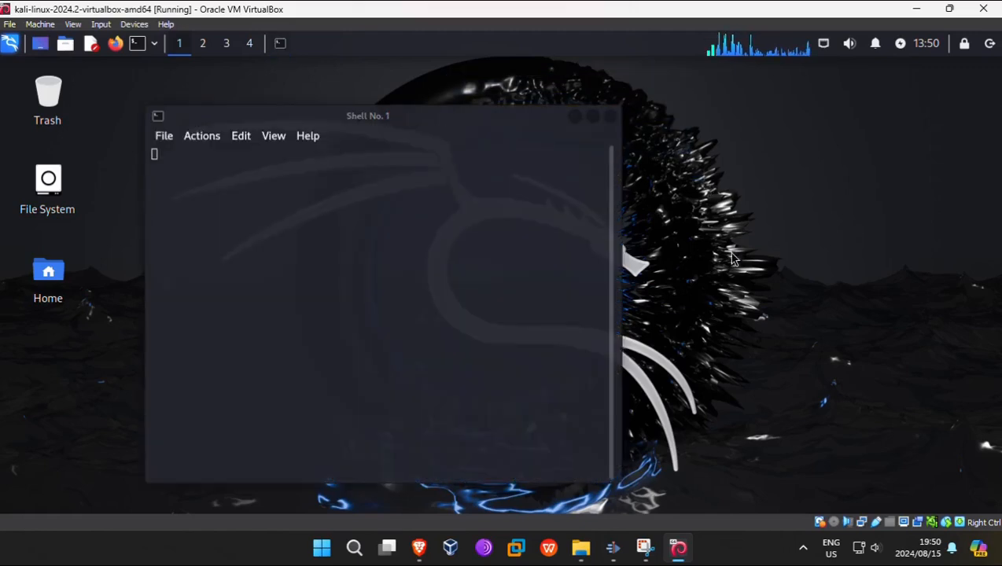
Step: Maximize the Kali terminal window and enlarge its text by three zoom levels
{"action": "left_click", "coordinate": [592, 117]}
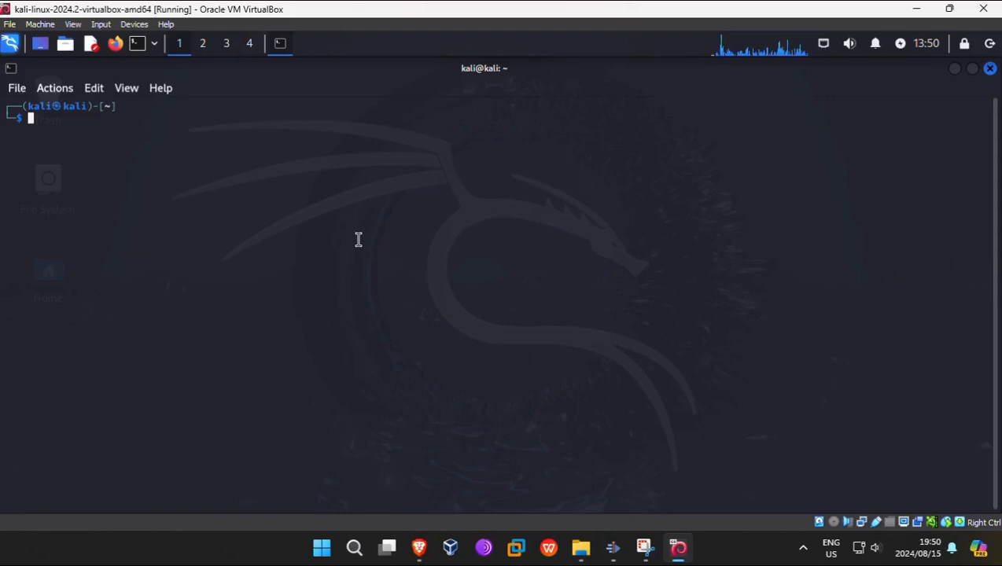
{"action": "key", "text": "ctrl+plus"}
{"action": "key", "text": "ctrl+plus"}
{"action": "key", "text": "ctrl+plus"}
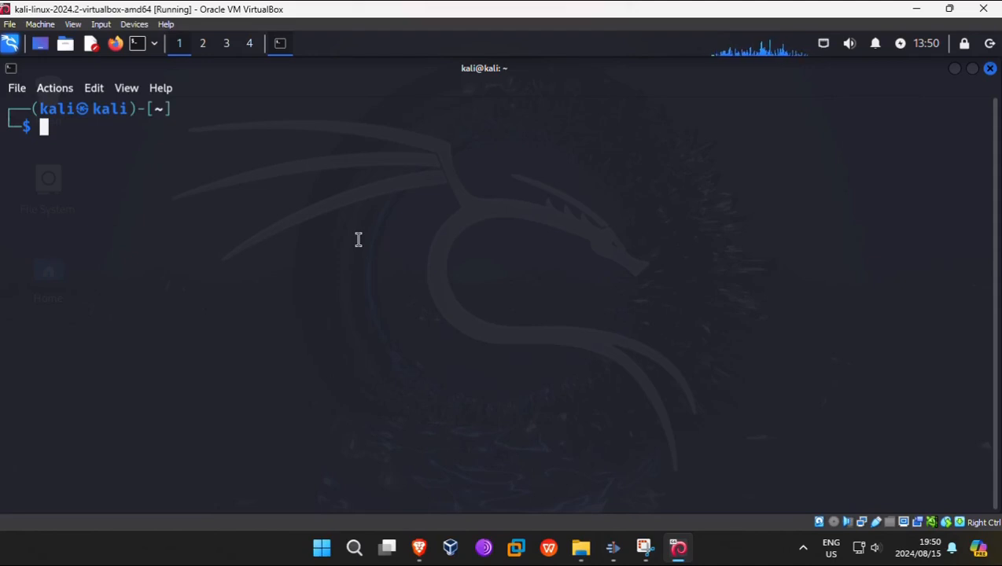
Step: Run ip a in the Kali terminal to list the network interfaces and their addresses
{"action": "type", "text": "ip a"}
{"action": "key", "text": "Return"}
{"action": "type", "text": "\\"}
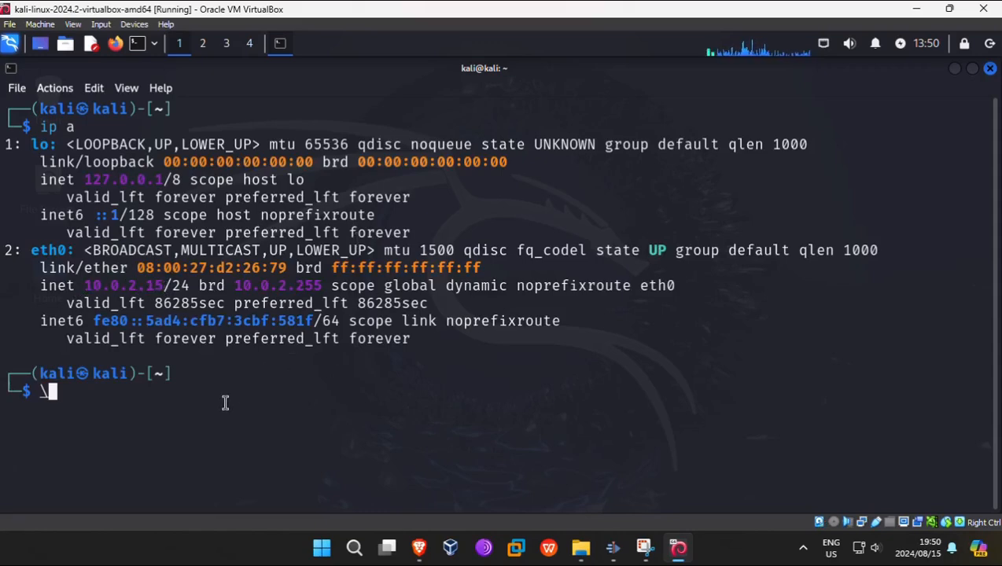
{"action": "key", "text": "BackSpace"}
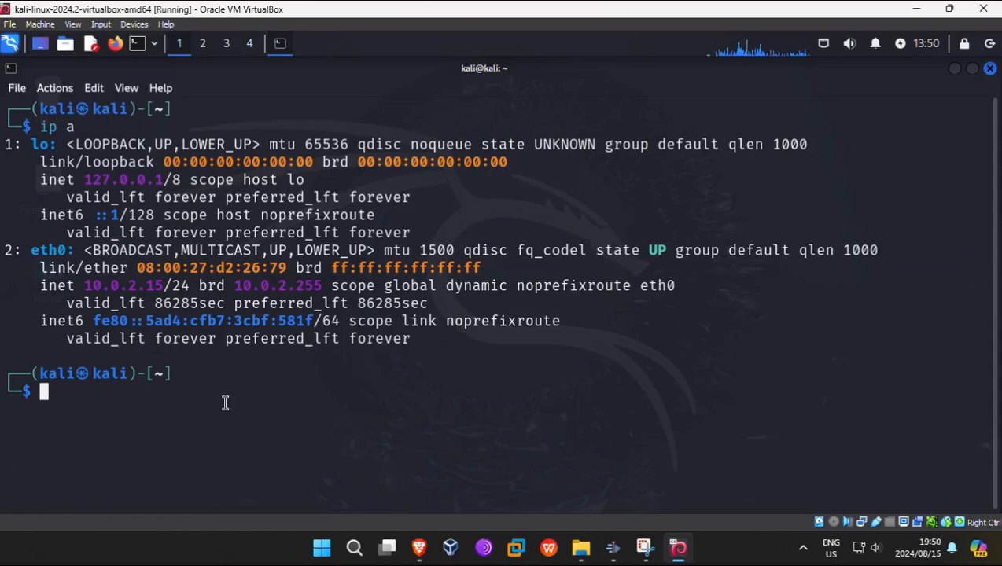
Step: Ping Kali's own eth0 address 10.0.2.15, copied from the interface listing, and stop the ping after a few replies
{"action": "type", "text": "ping"}
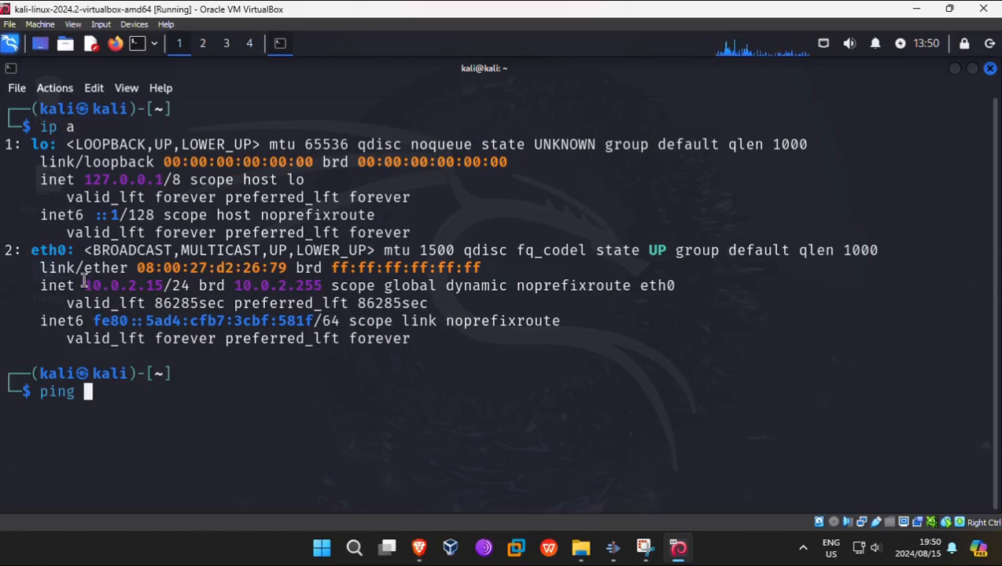
{"action": "left_click_drag", "start_coordinate": [84, 285], "coordinate": [163, 287]}
{"action": "right_click", "coordinate": [141, 285]}
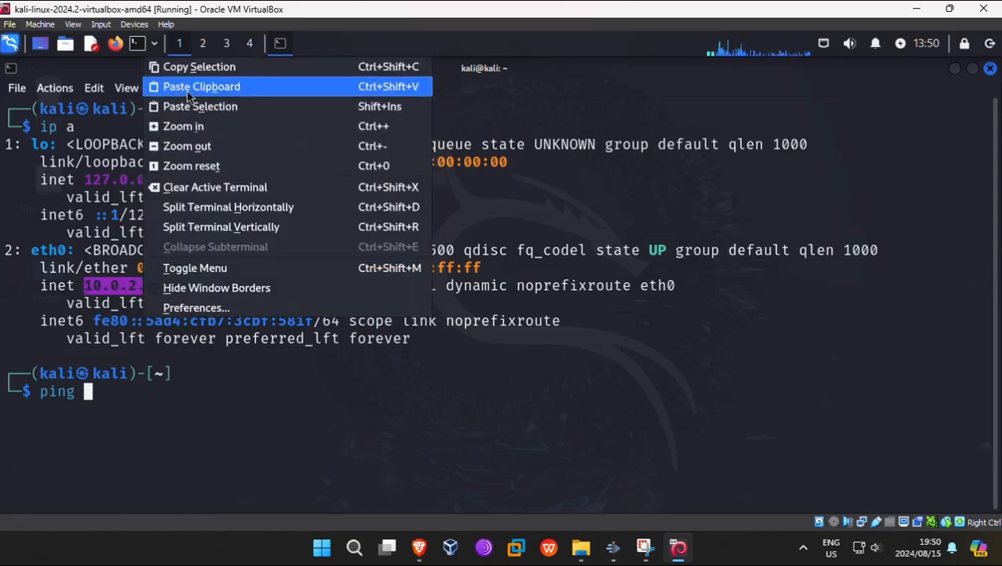
{"action": "left_click", "coordinate": [195, 68]}
{"action": "right_click", "coordinate": [195, 415]}
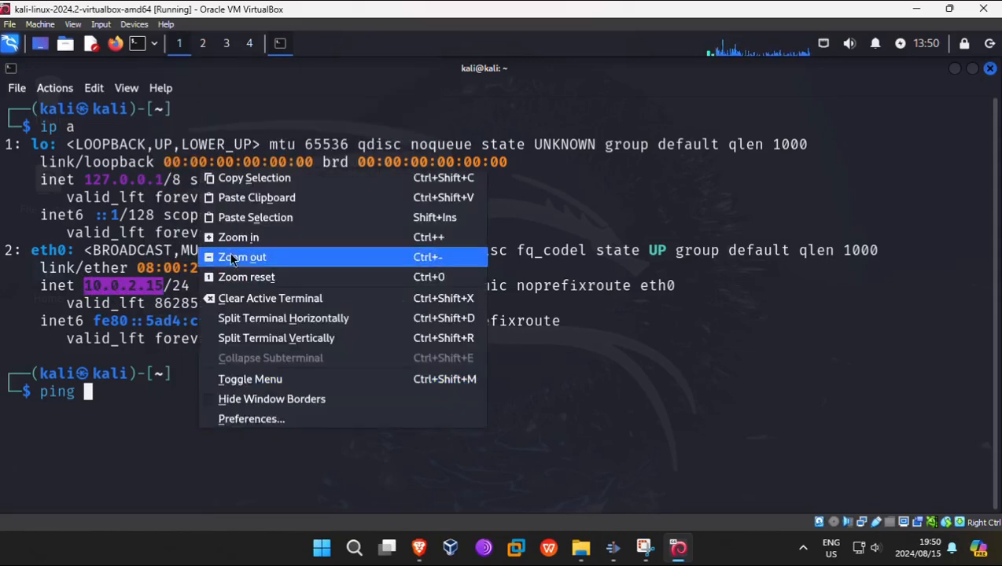
{"action": "left_click", "coordinate": [240, 197]}
{"action": "key", "text": "Return"}
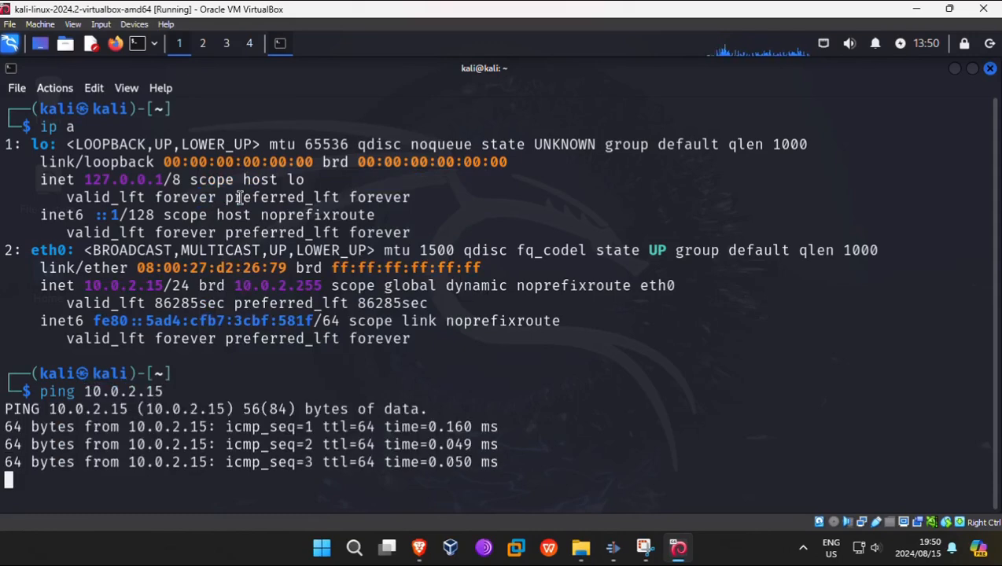
{"action": "key", "text": "ctrl+c"}
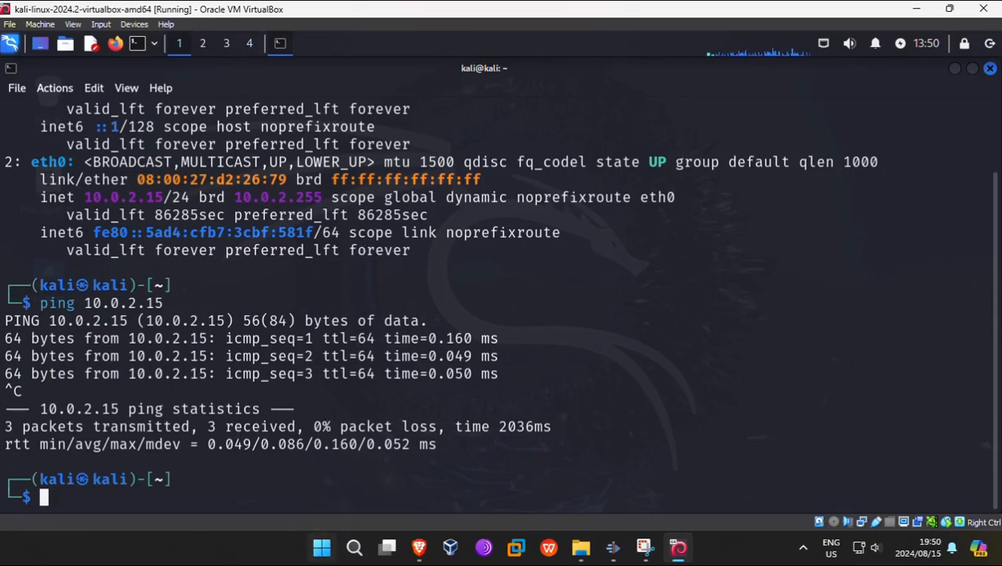
Step: Open the Windows Command Prompt, move its window beside the Kali output, and ping 10.0.2.15
{"action": "left_click", "coordinate": [323, 553]}
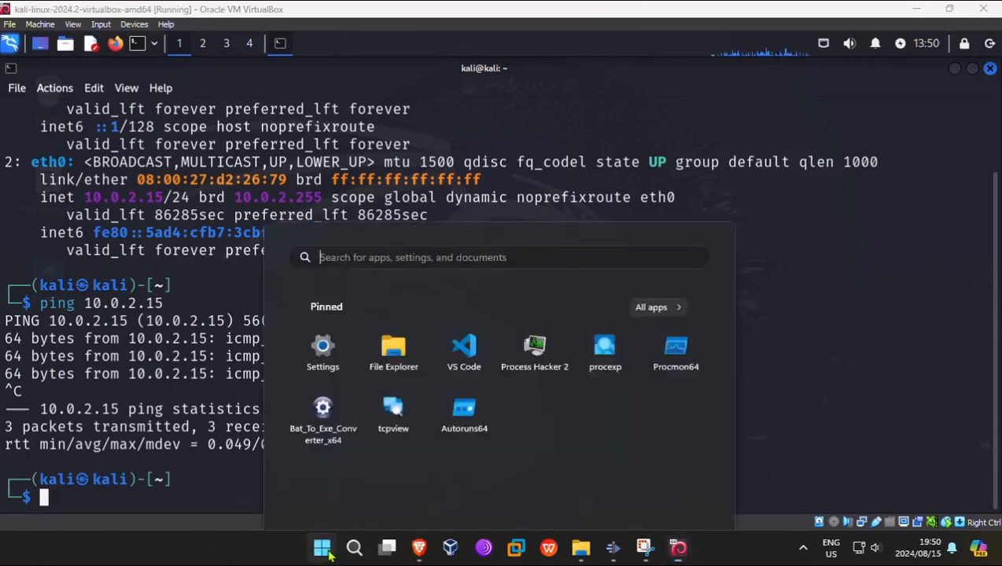
{"action": "type", "text": "cmd"}
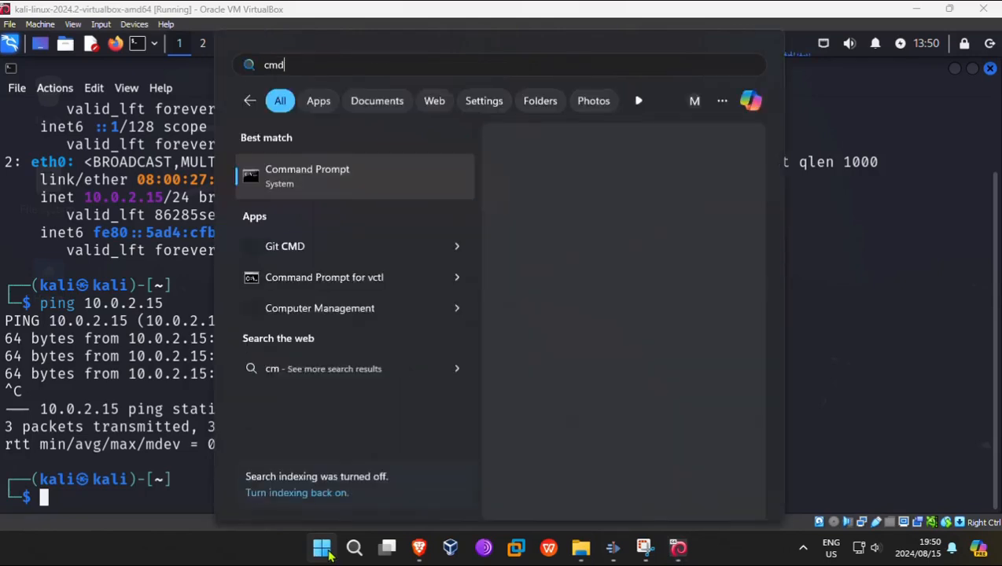
{"action": "key", "text": "Return"}
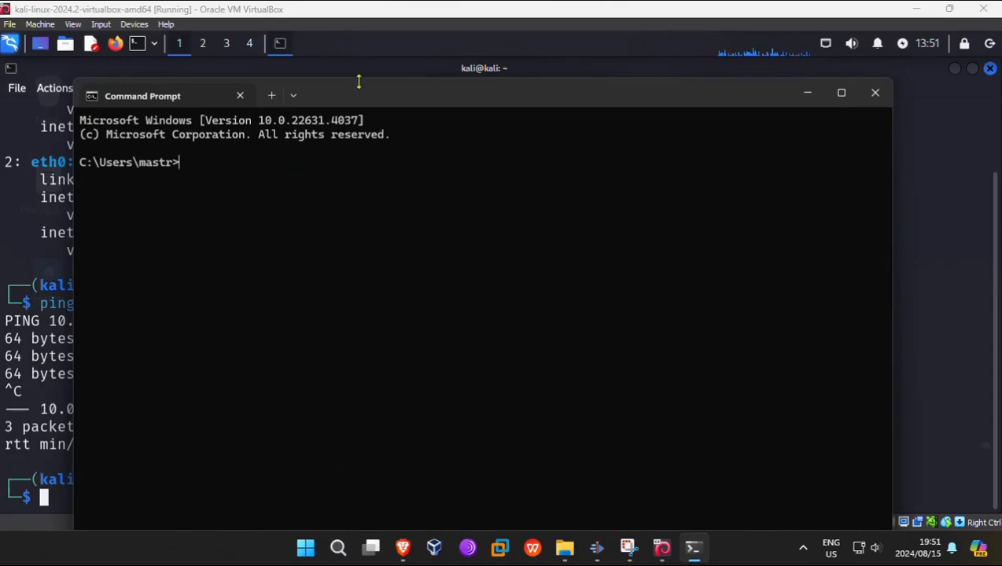
{"action": "left_click_drag", "start_coordinate": [361, 101], "coordinate": [543, 117]}
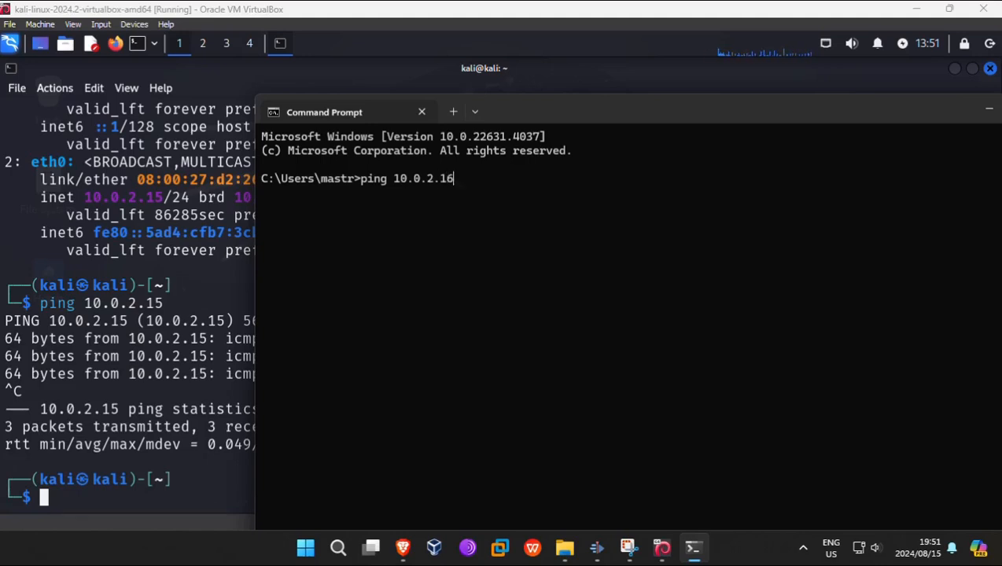
{"action": "key", "text": "Return"}
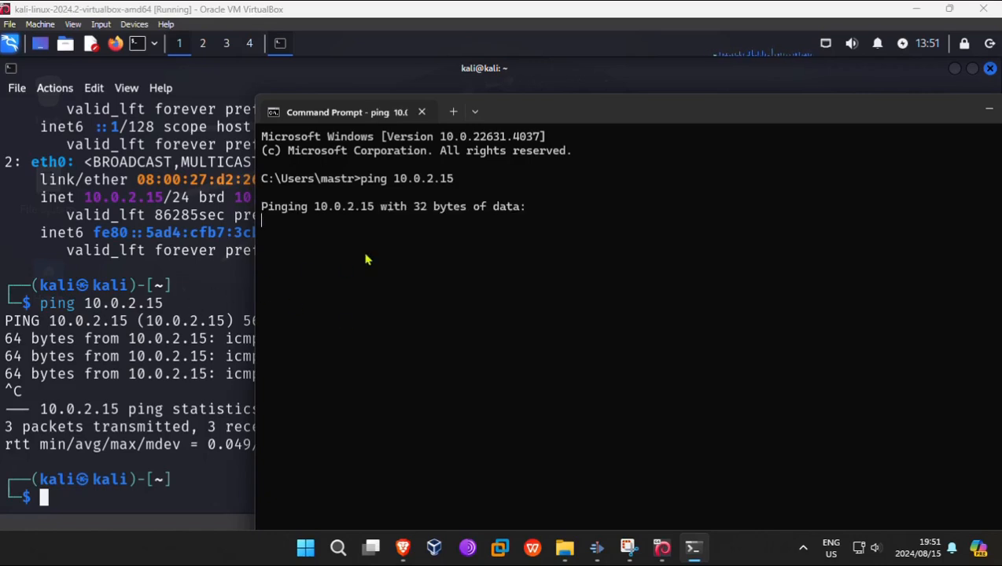
Step: Stop the ping to 10.0.2.15 in the Windows Command Prompt and return to the Kali virtual machine window
{"action": "left_click_drag", "start_coordinate": [556, 120], "coordinate": [482, 95]}
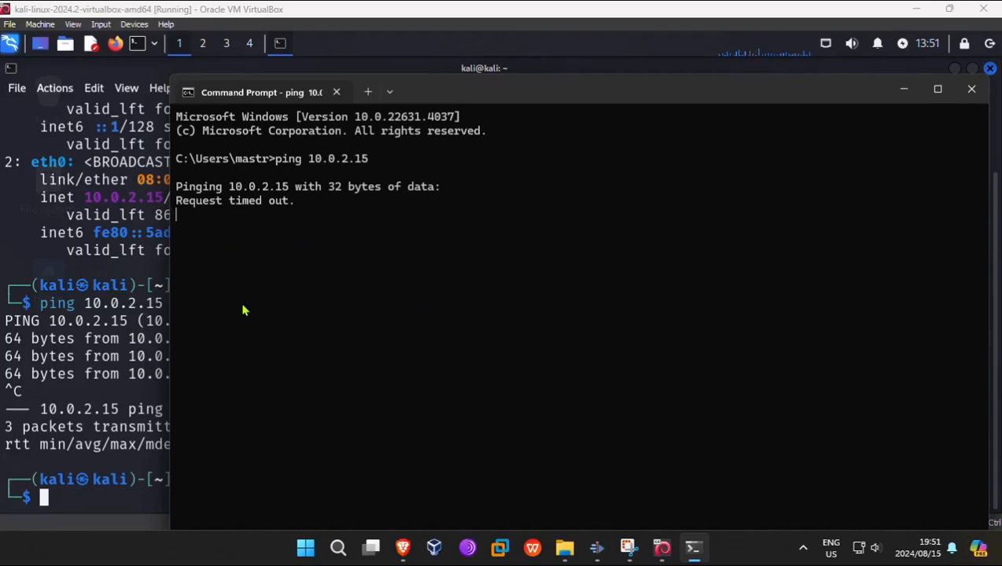
{"action": "key", "text": "ctrl+c"}
{"action": "left_click", "coordinate": [113, 268]}
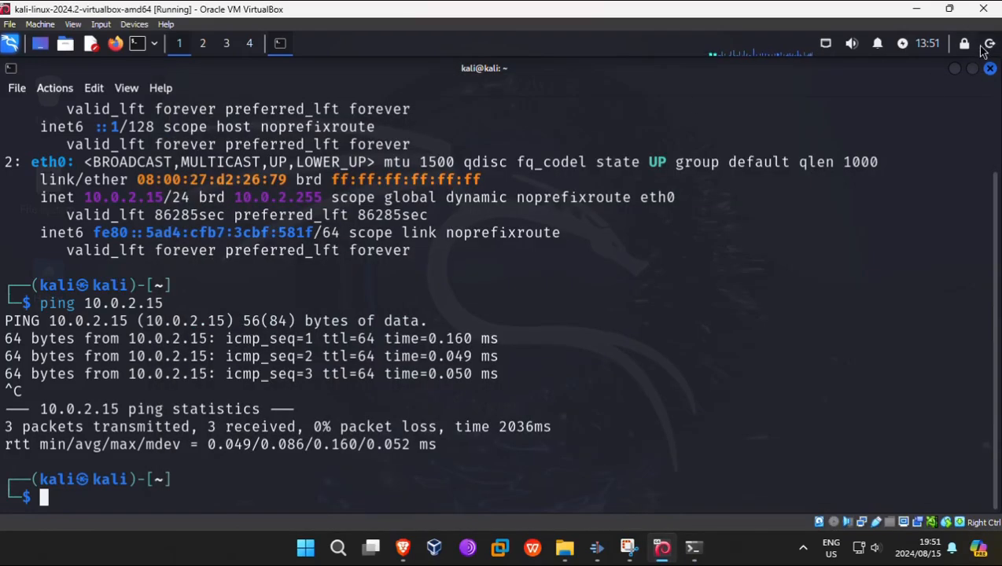
Step: Restore the virtual machine window from its maximized size, move it to reveal the Command Prompt, and minimize the Command Prompt
{"action": "left_click", "coordinate": [949, 9]}
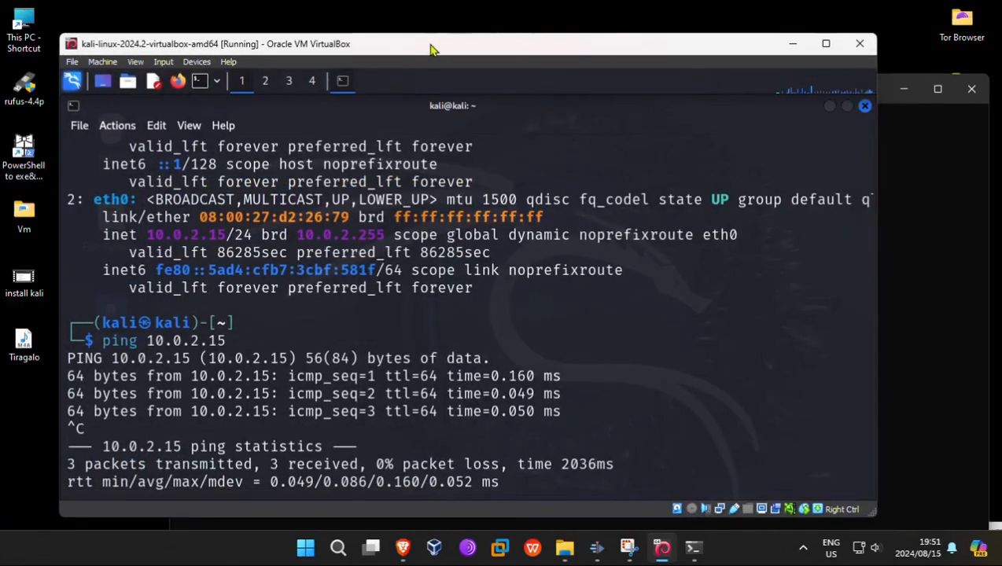
{"action": "left_click_drag", "start_coordinate": [430, 49], "coordinate": [586, 48]}
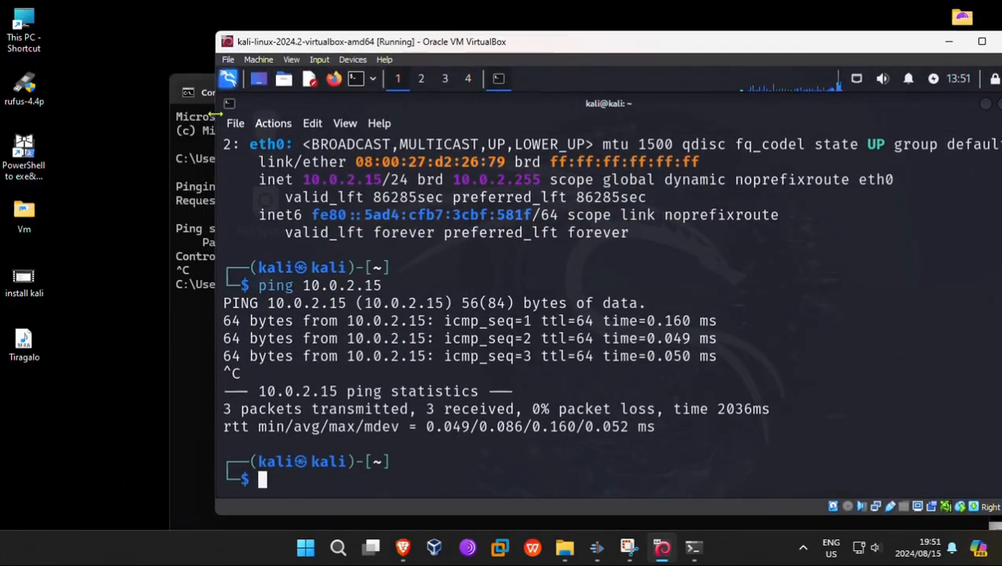
{"action": "left_click", "coordinate": [182, 328]}
{"action": "left_click", "coordinate": [900, 92]}
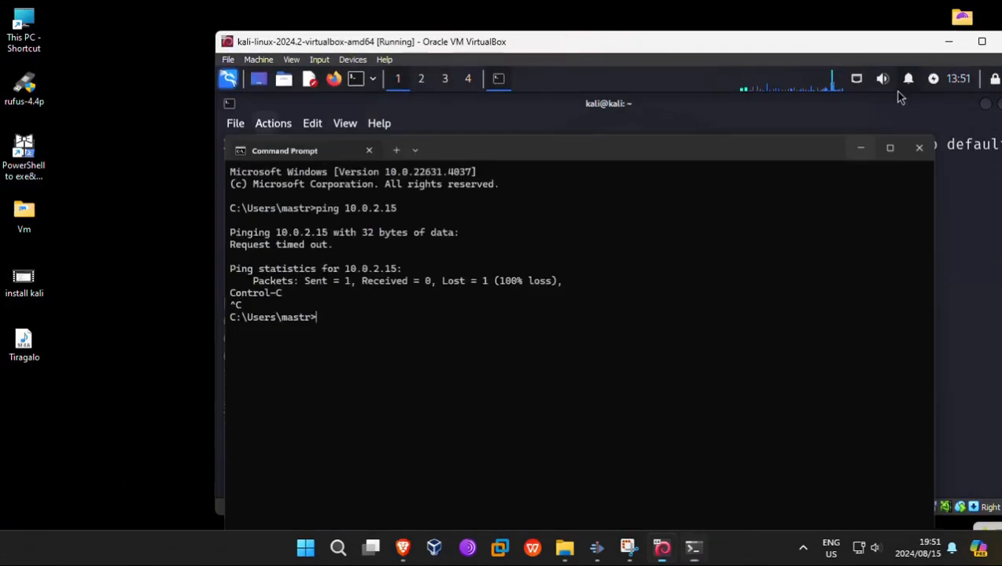
Step: Restore the Kali terminal from its maximized size and move it lower on the Kali desktop, exposing the desktop icons
{"action": "left_click_drag", "start_coordinate": [83, 93], "coordinate": [178, 220]}
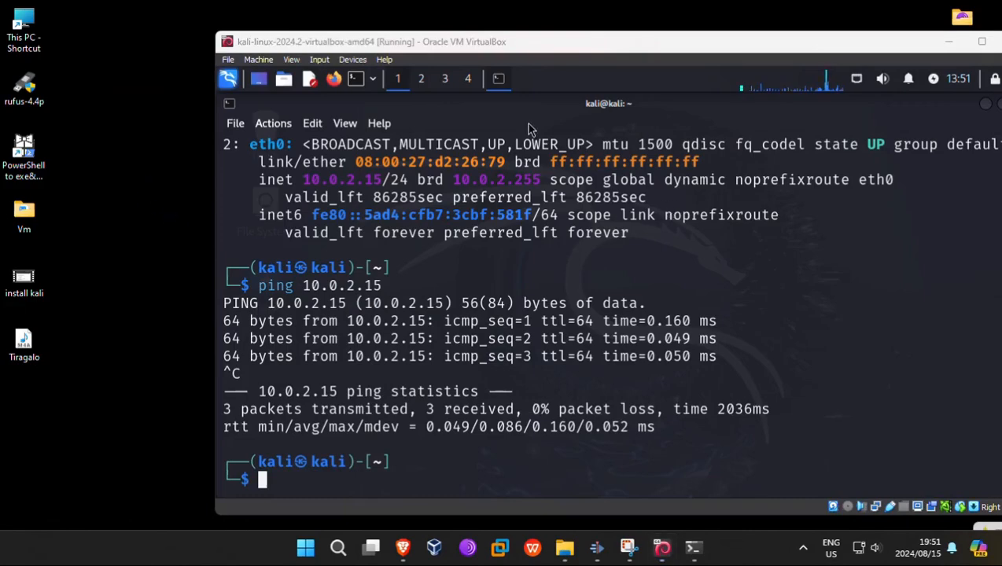
{"action": "left_click_drag", "start_coordinate": [552, 105], "coordinate": [652, 291]}
{"action": "left_click_drag", "start_coordinate": [369, 149], "coordinate": [893, 324]}
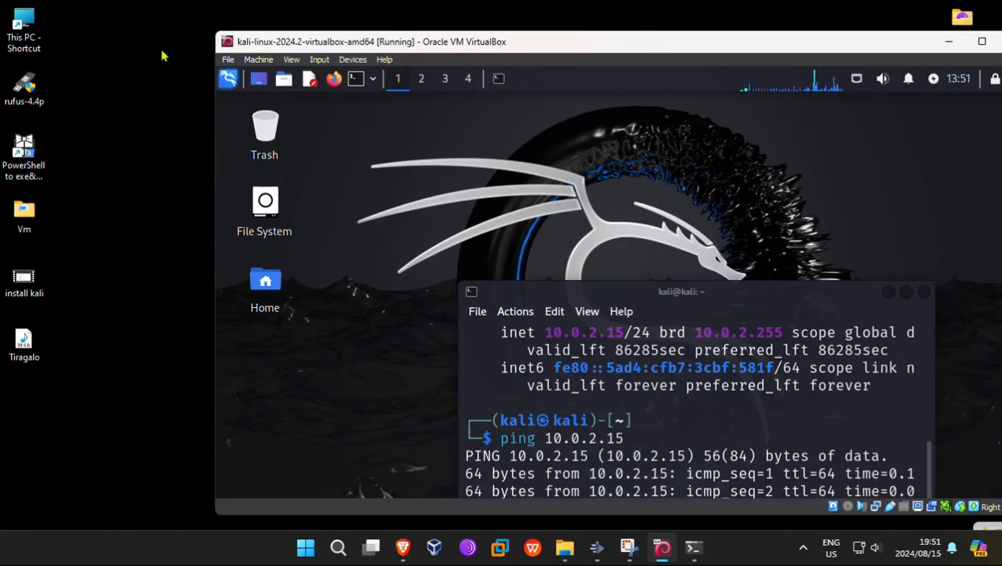
{"action": "left_click_drag", "start_coordinate": [121, 105], "coordinate": [142, 291]}
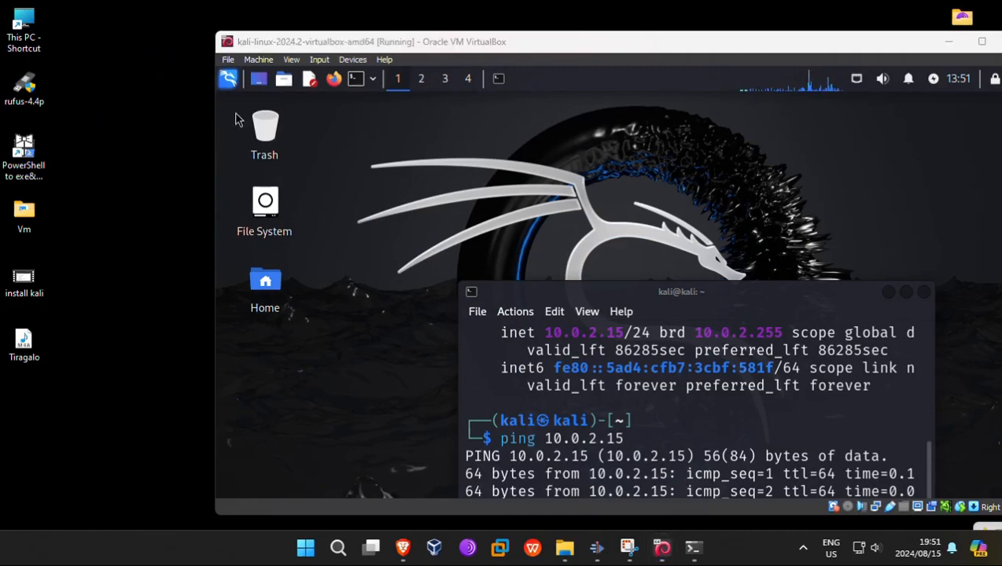
Step: Switch the Kali virtual machine to full-screen mode, confirm the switch, and minimize the terminal to clear the desktop
{"action": "left_click", "coordinate": [291, 63]}
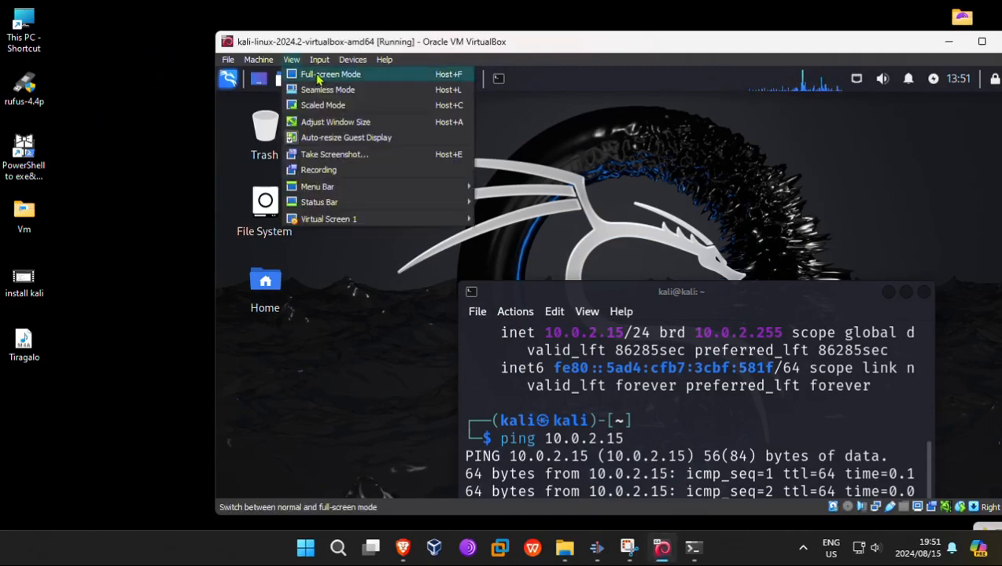
{"action": "left_click", "coordinate": [319, 74]}
{"action": "left_click", "coordinate": [586, 338]}
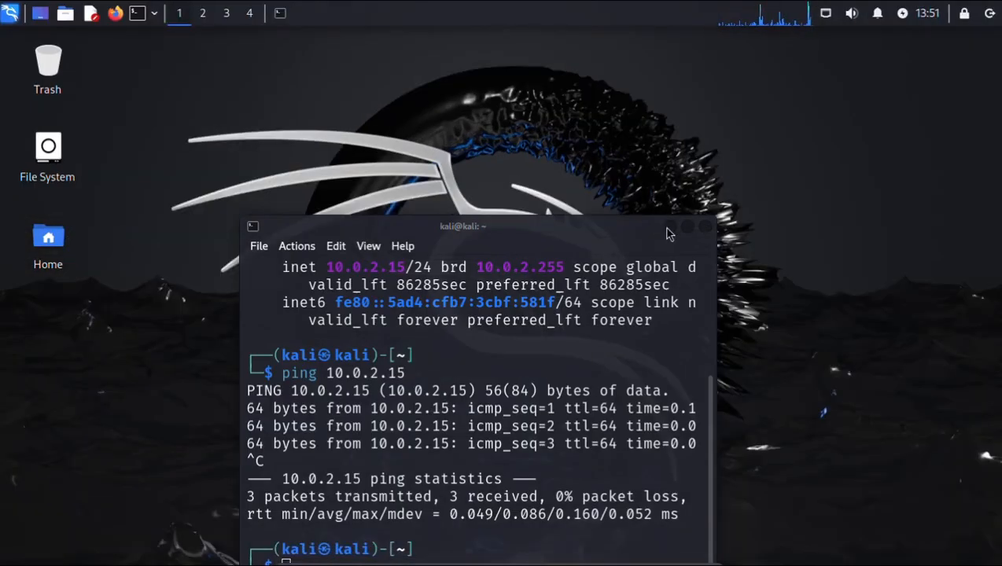
{"action": "left_click", "coordinate": [669, 228]}
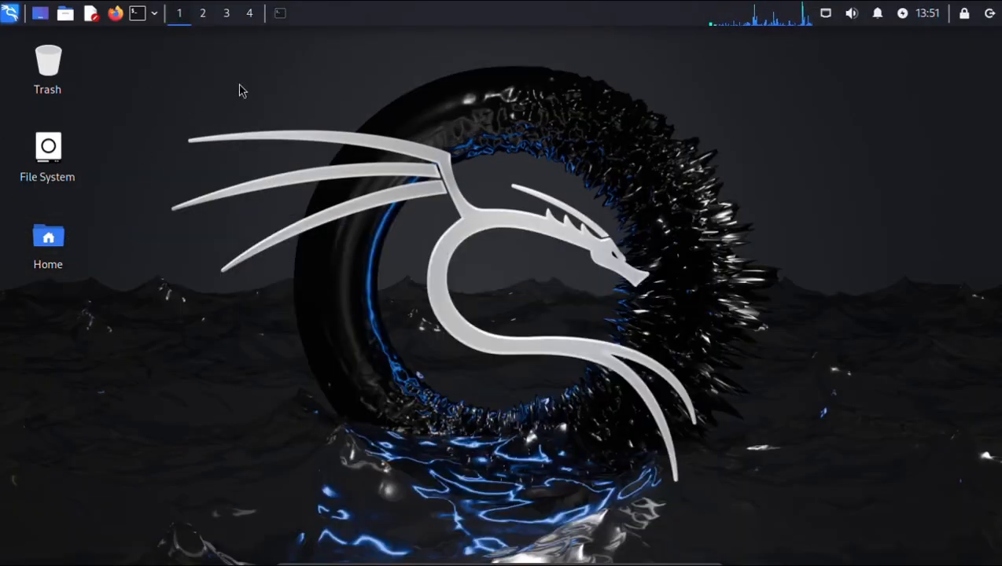
{"action": "left_click_drag", "start_coordinate": [310, 89], "coordinate": [570, 407]}
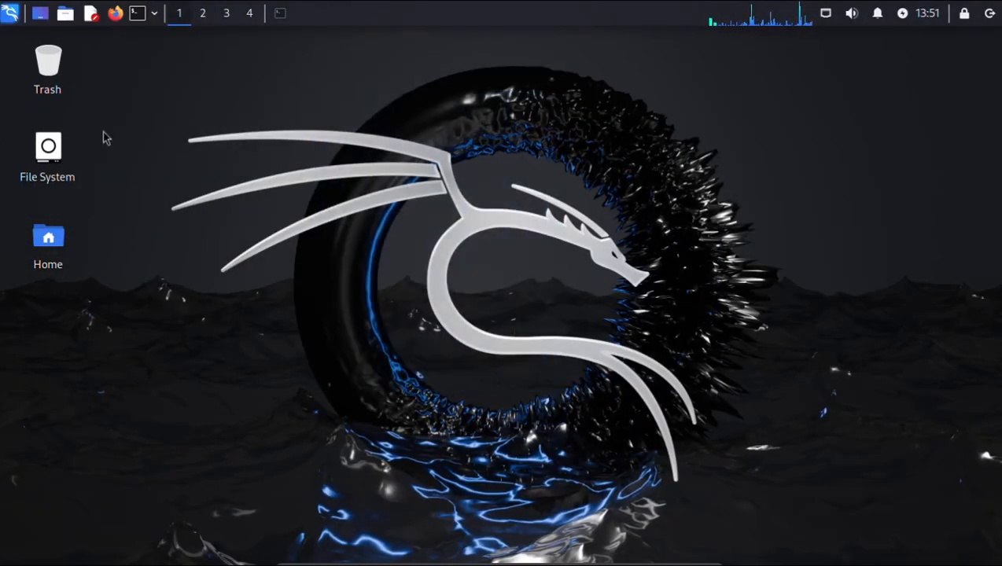
Step: Open Kali's applications menu and examine the tools in the categories from 01 - Information Gathering to 42 - Kali & OffSec Links
{"action": "left_click", "coordinate": [9, 15]}
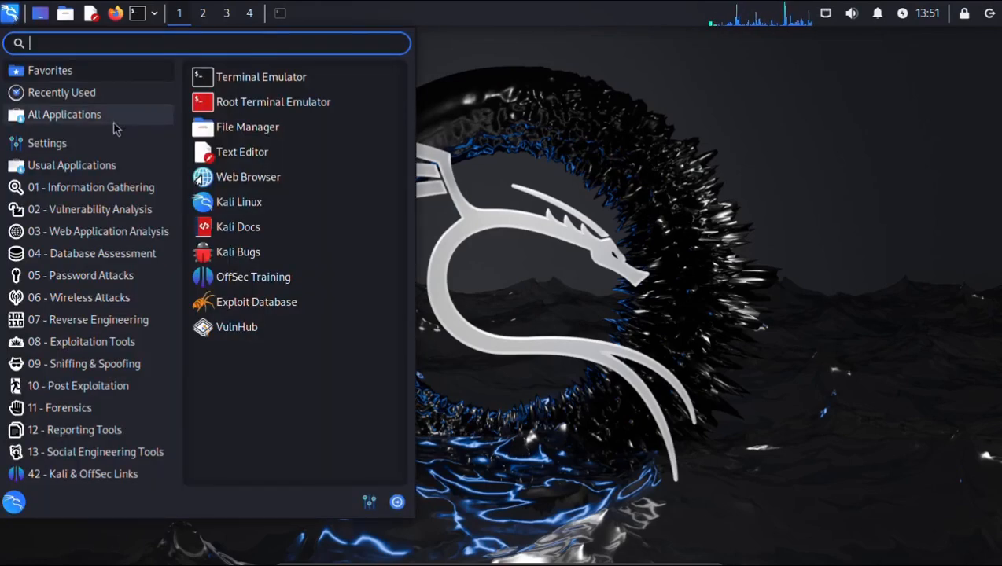
{"action": "mouse_move", "coordinate": [55, 186]}
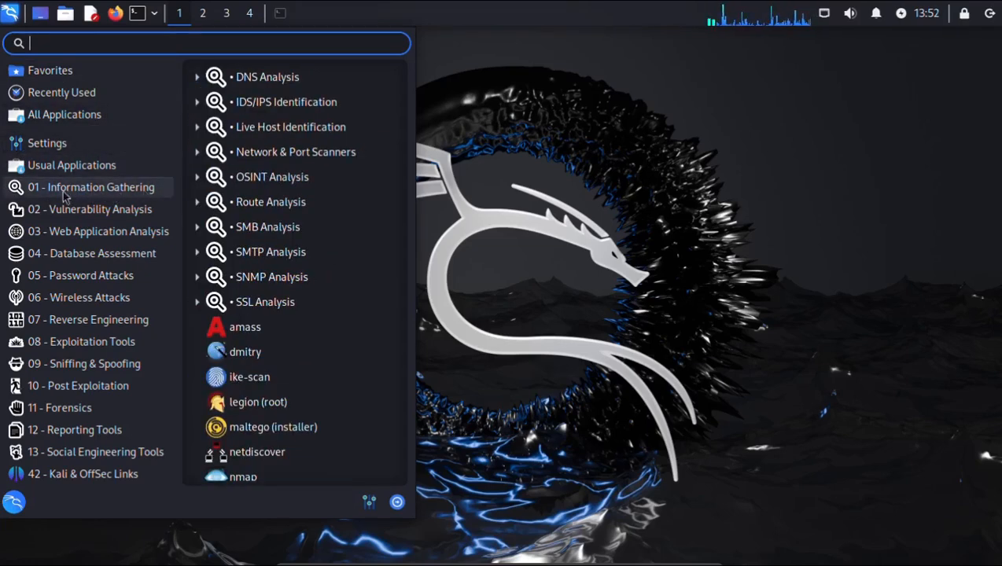
{"action": "mouse_move", "coordinate": [36, 211]}
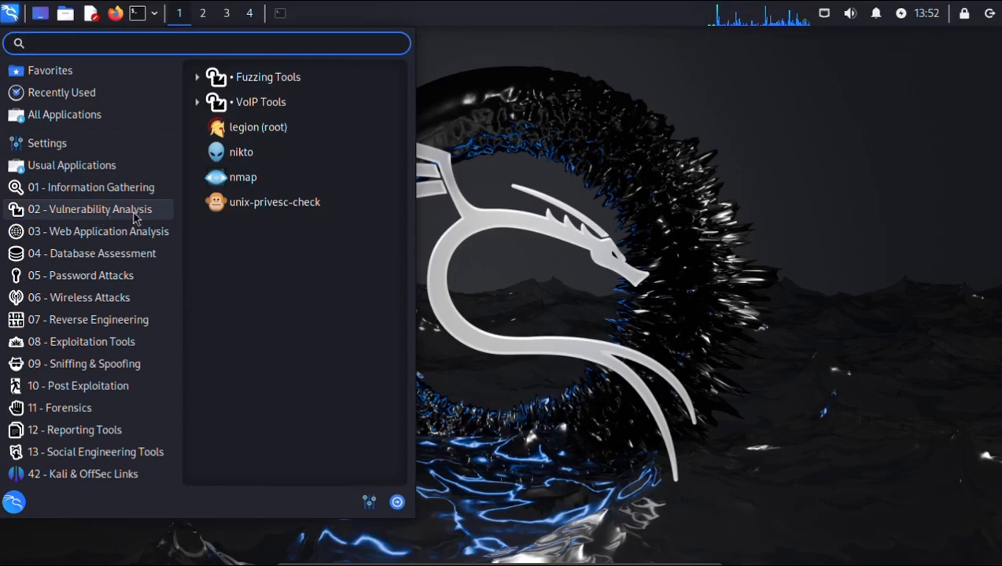
{"action": "mouse_move", "coordinate": [105, 238]}
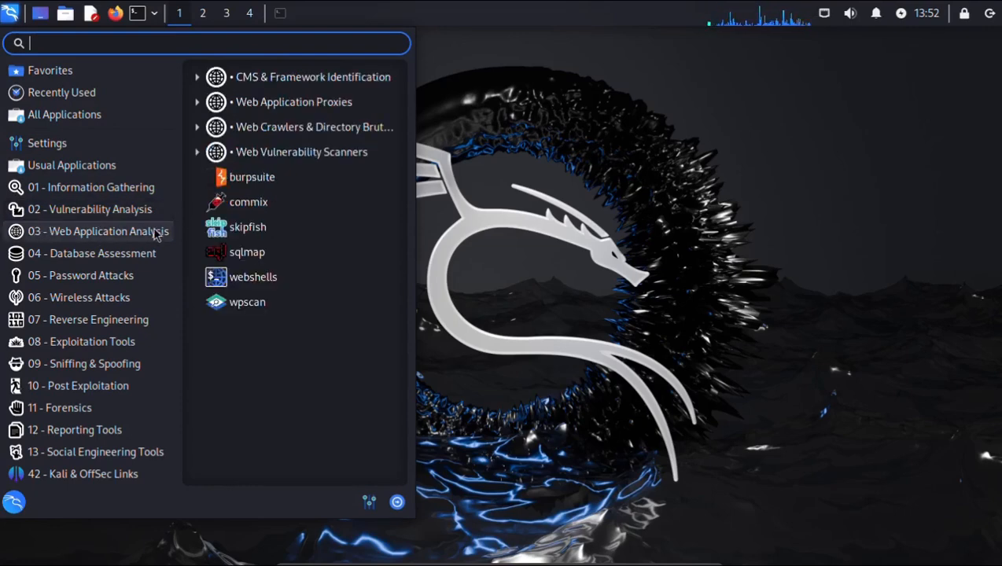
{"action": "mouse_move", "coordinate": [43, 254]}
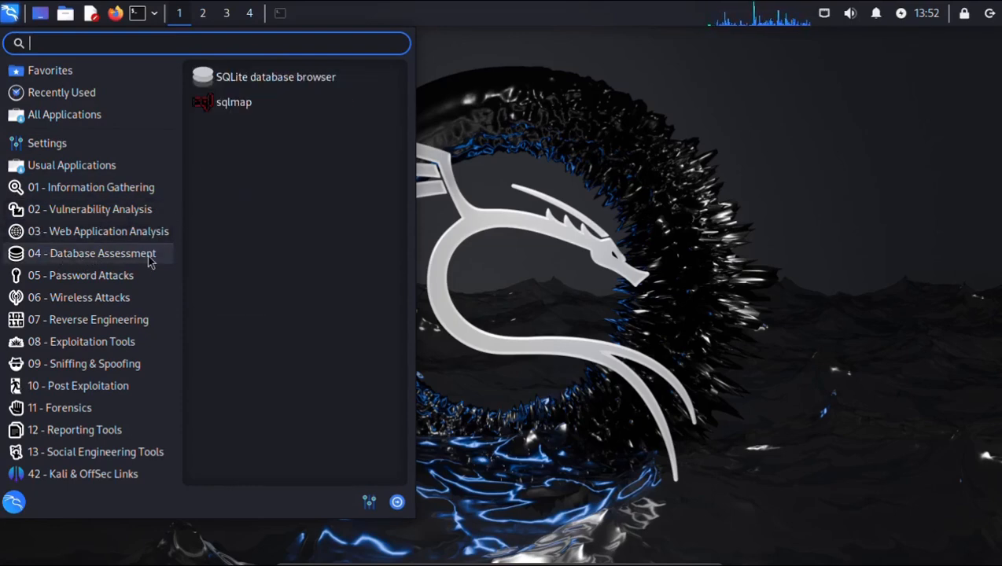
{"action": "mouse_move", "coordinate": [67, 280]}
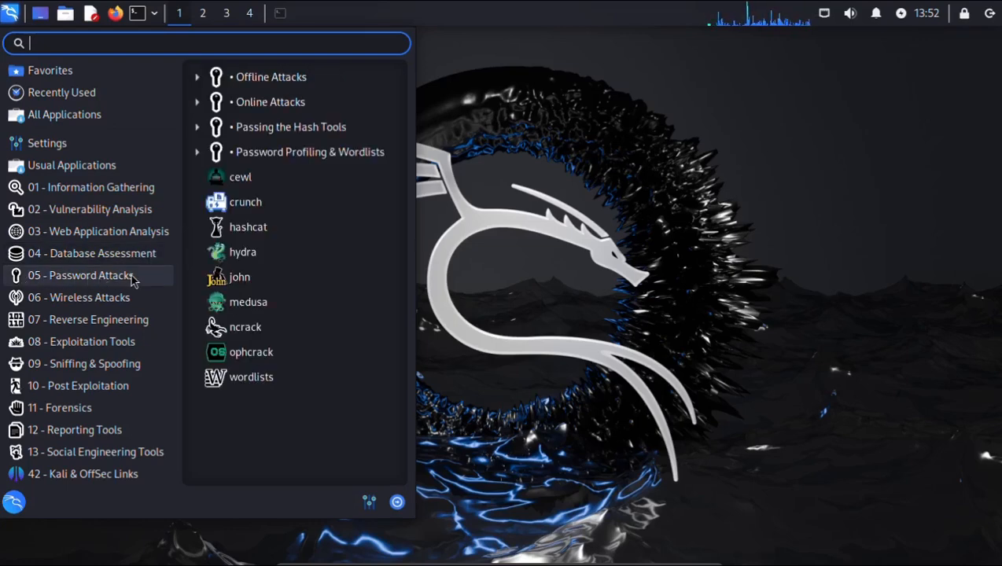
{"action": "mouse_move", "coordinate": [125, 303]}
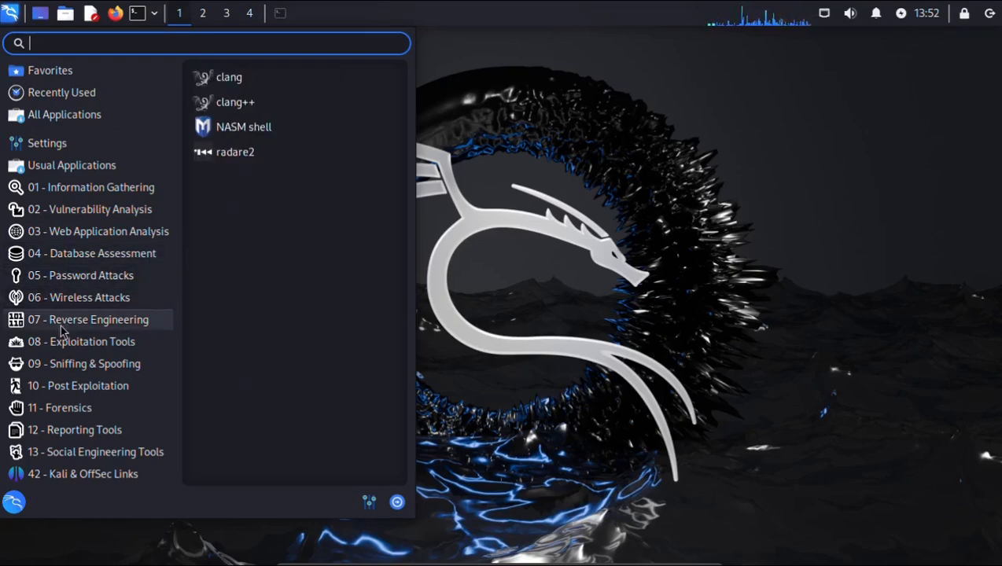
{"action": "mouse_move", "coordinate": [65, 350]}
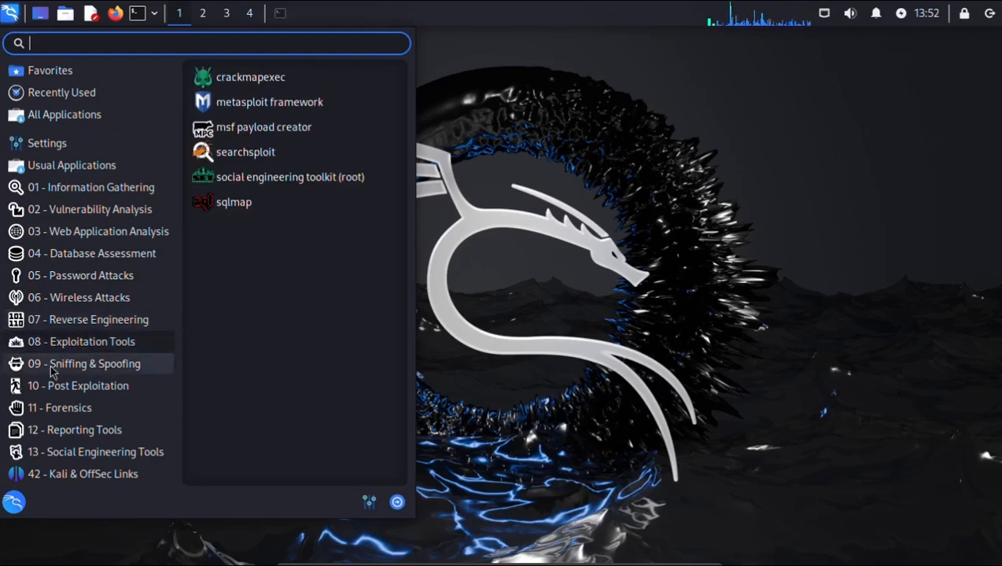
{"action": "mouse_move", "coordinate": [72, 368]}
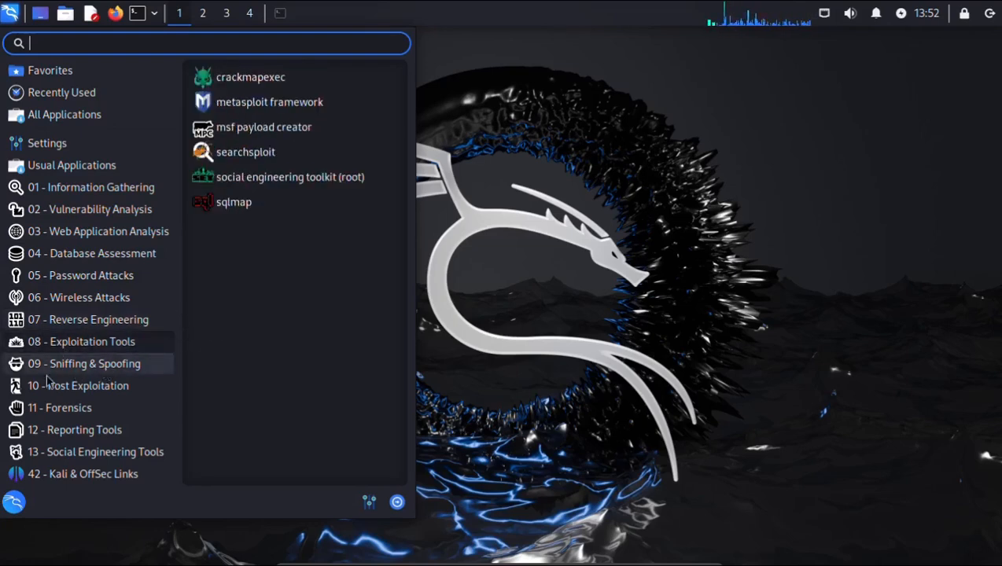
{"action": "mouse_move", "coordinate": [67, 385]}
{"action": "mouse_move", "coordinate": [60, 412]}
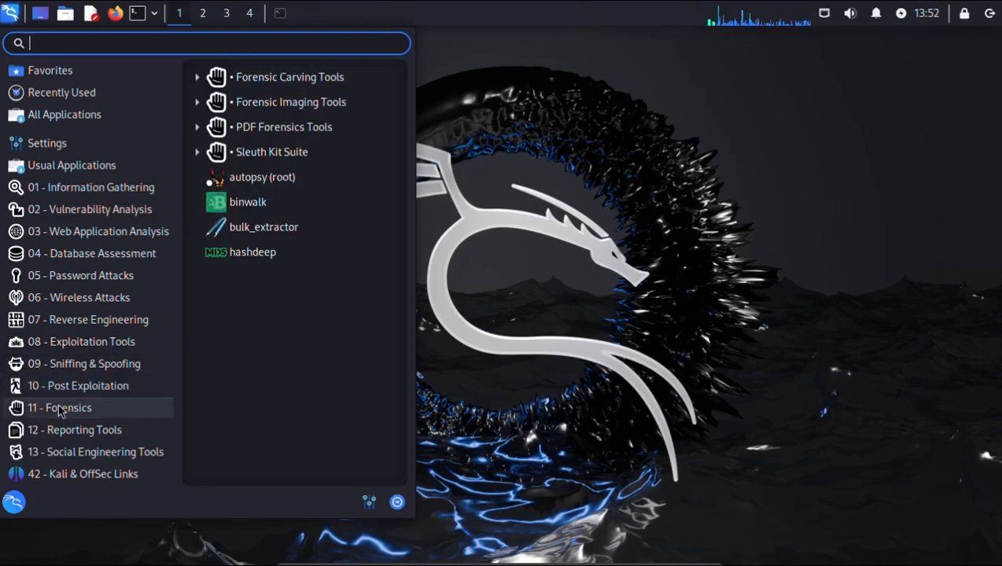
{"action": "mouse_move", "coordinate": [48, 434]}
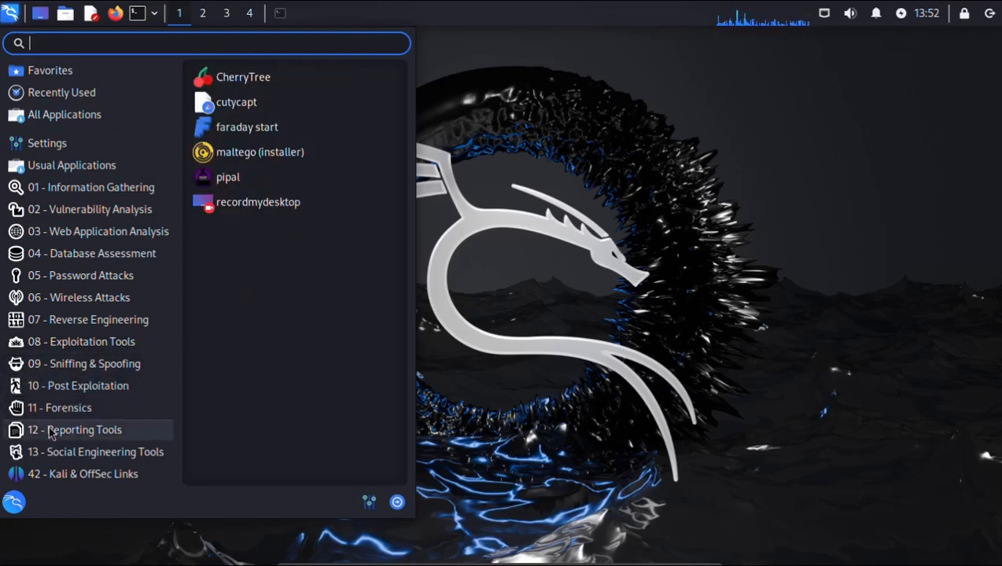
{"action": "mouse_move", "coordinate": [70, 458]}
{"action": "mouse_move", "coordinate": [55, 476]}
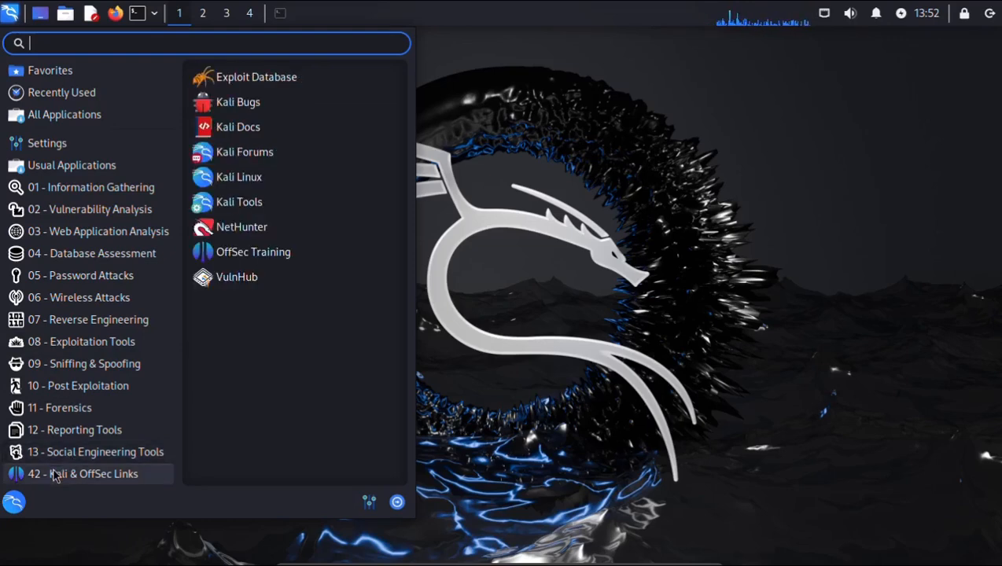
{"action": "mouse_move", "coordinate": [114, 460]}
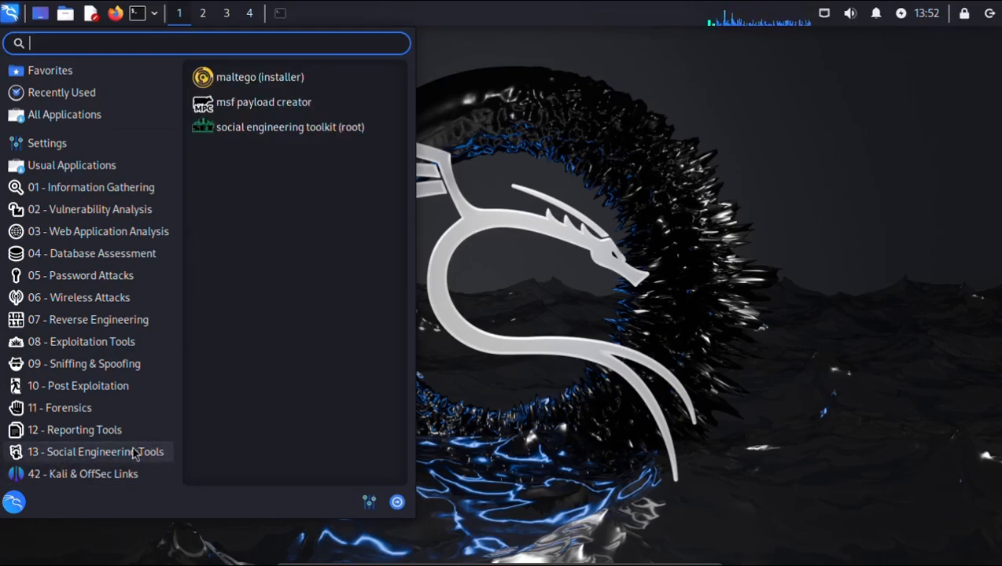
{"action": "mouse_move", "coordinate": [183, 412]}
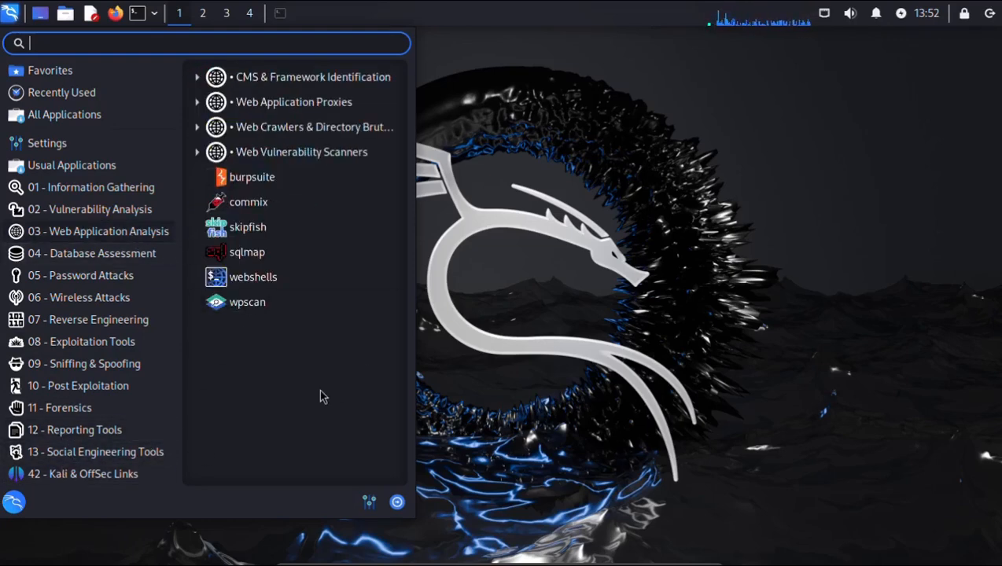
Step: Review the tools under Information Gathering, Vulnerability Analysis, Database Assessment and Wireless Attacks again
{"action": "left_click", "coordinate": [55, 185]}
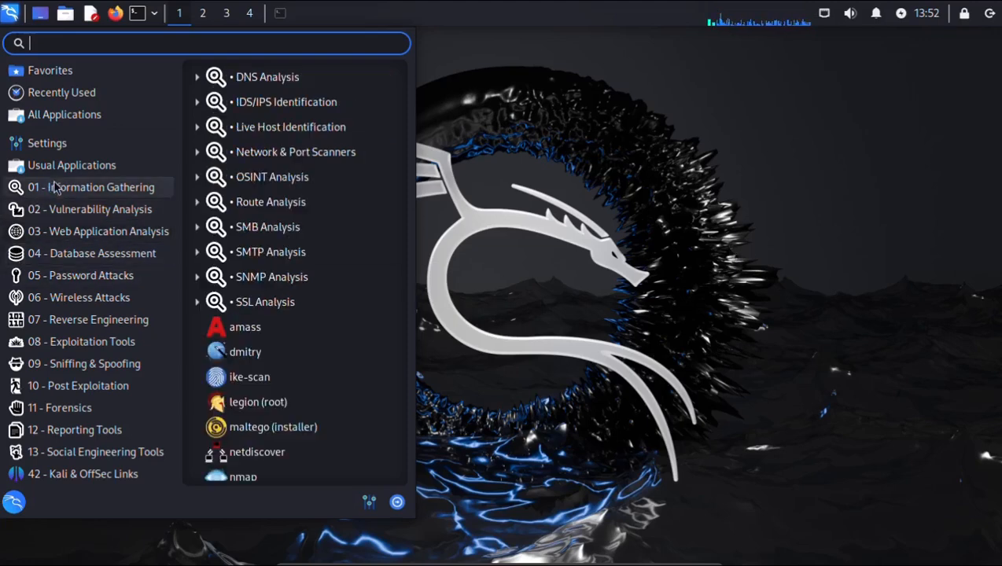
{"action": "left_click", "coordinate": [55, 210]}
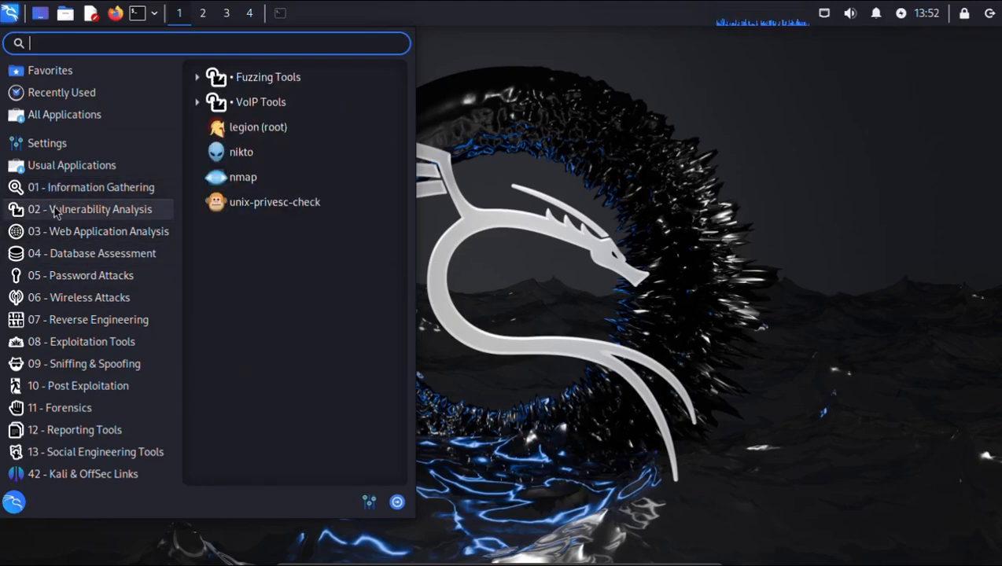
{"action": "left_click", "coordinate": [55, 253]}
{"action": "left_click", "coordinate": [55, 297]}
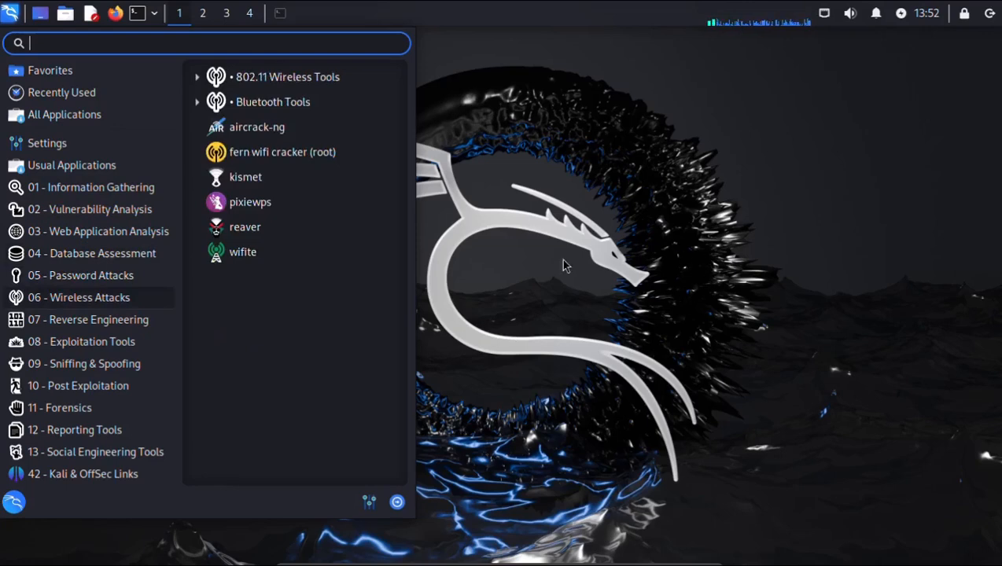